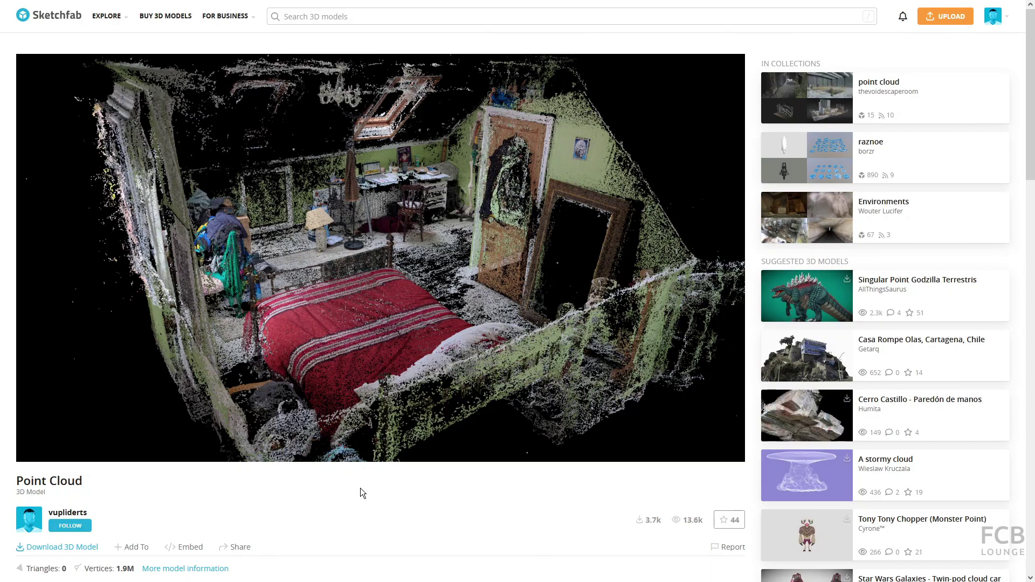
left_click_drag(350, 302, 437, 295)
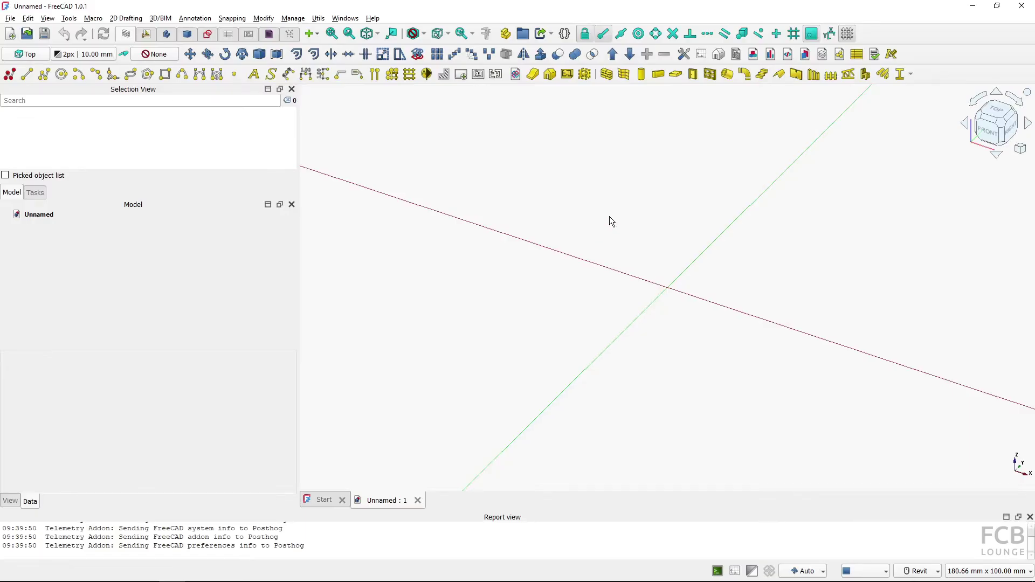
- Switch to the Points workbench in the empty FreeCAD document and import point_cloud.ply from the Documents folder
left_click(47, 215)
left_click(47, 217)
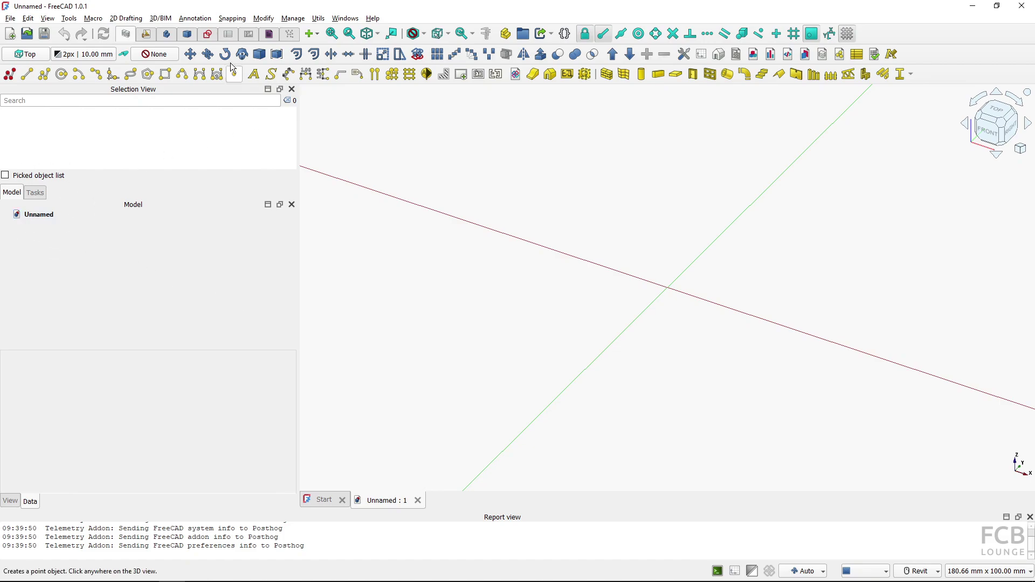
left_click(290, 35)
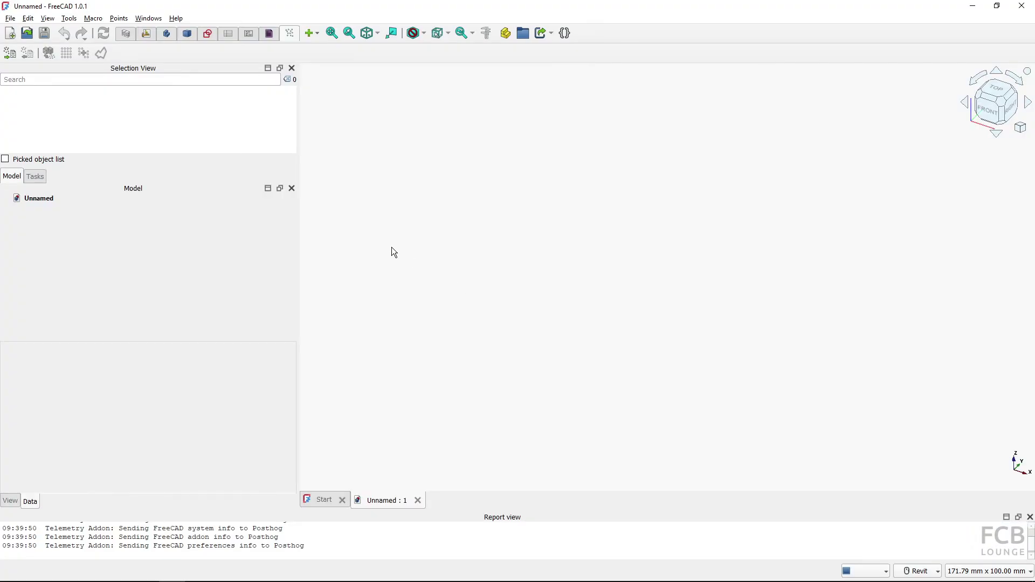
left_click(11, 59)
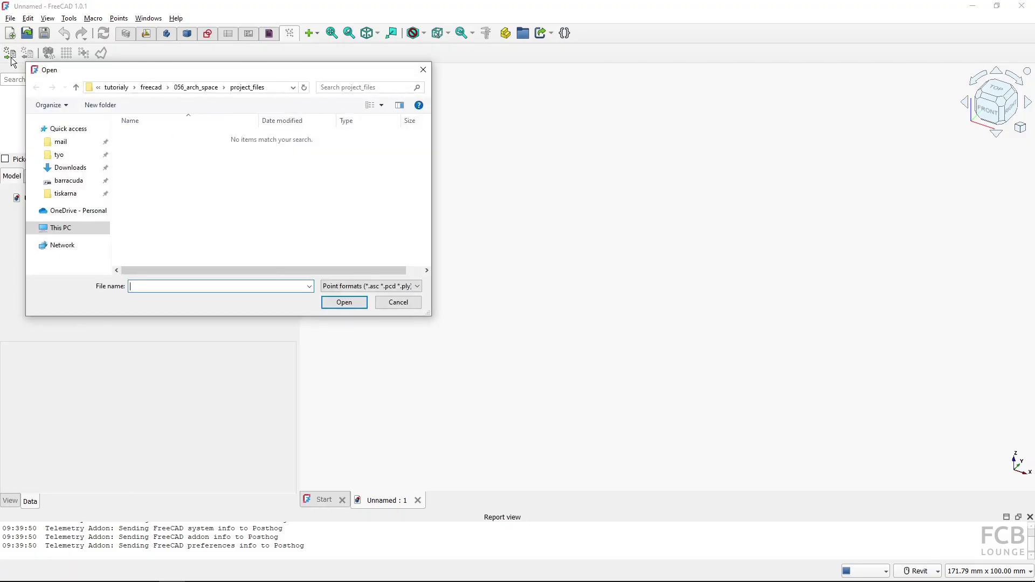
left_click(60, 228)
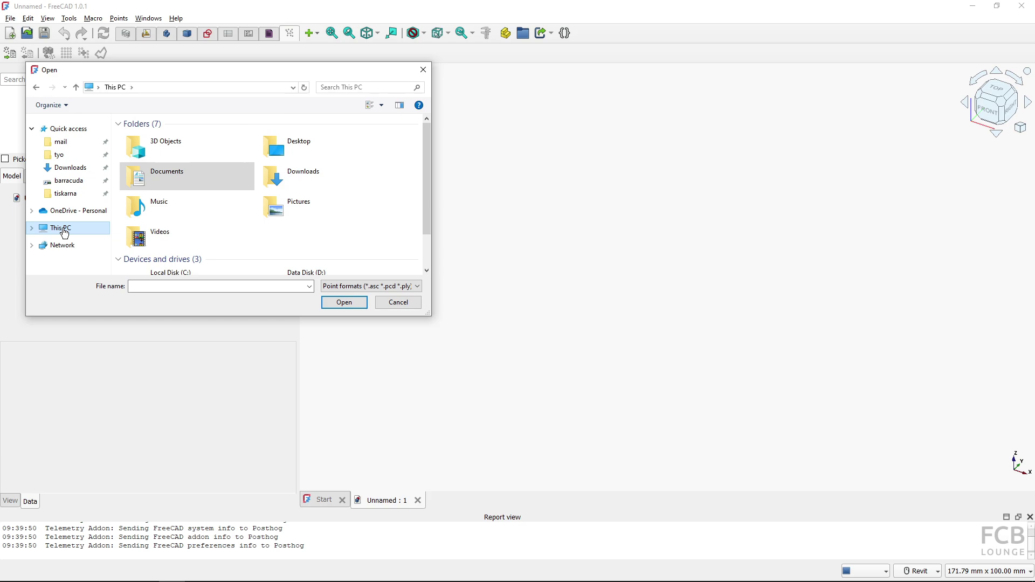
double_click(159, 181)
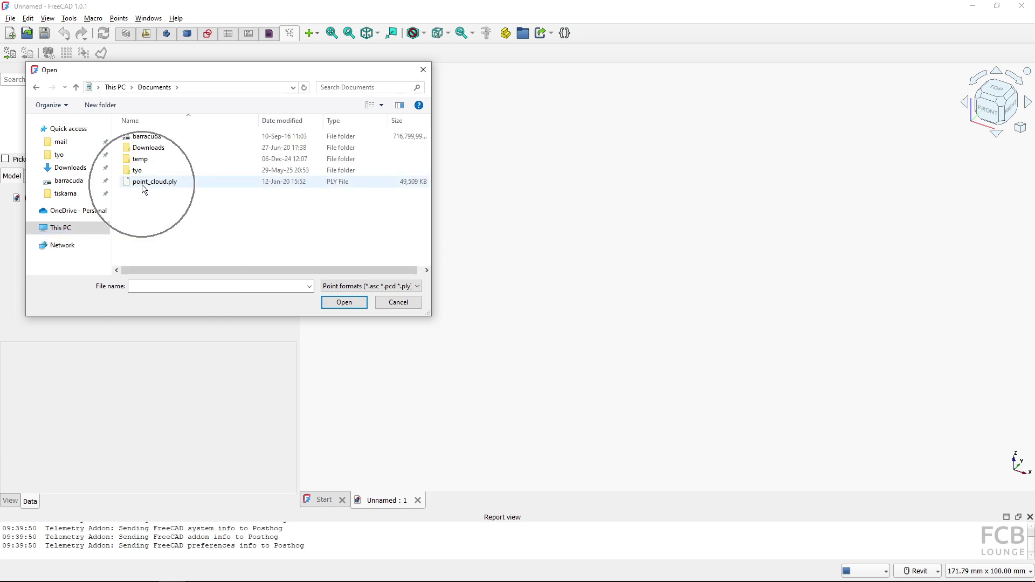
left_click(144, 186)
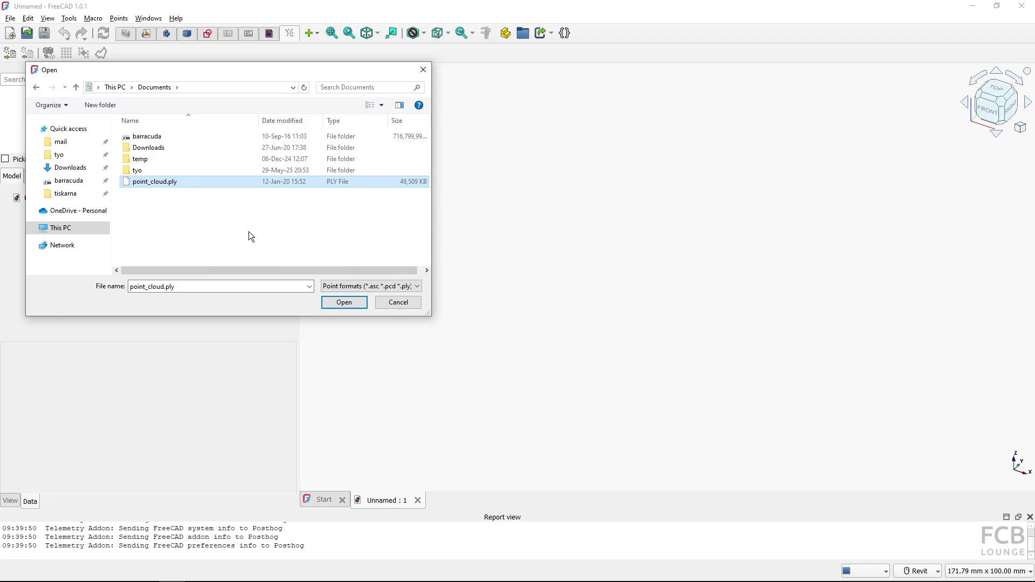
left_click(341, 300)
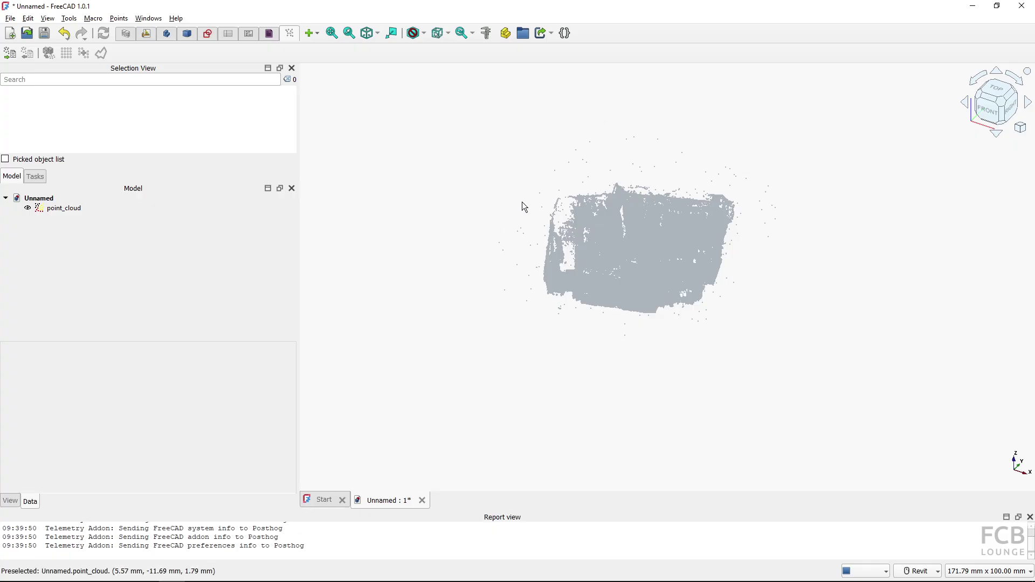
- Fit the imported point cloud in the view and examine its shape from several sides
left_click(60, 208)
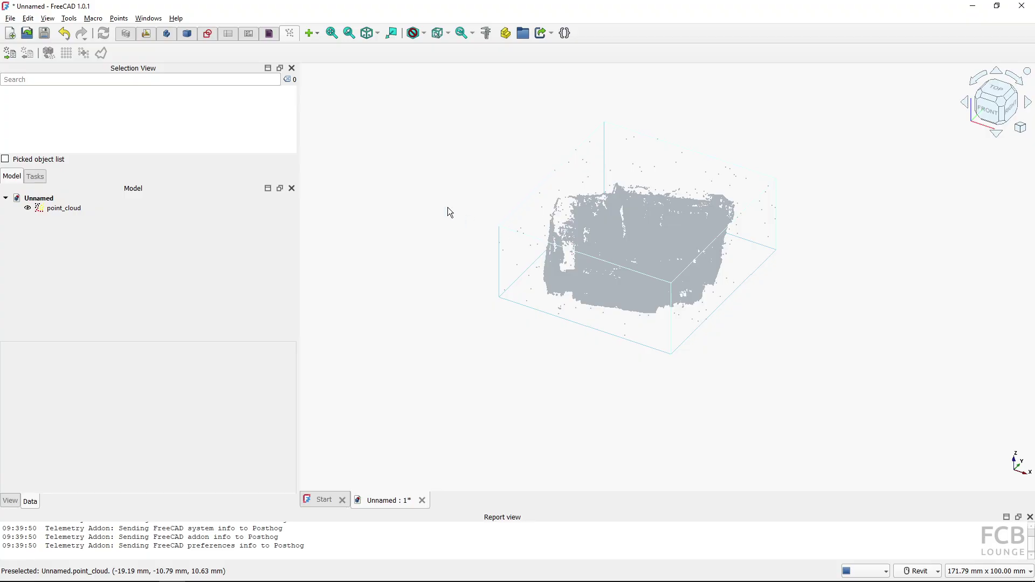
left_click(333, 36)
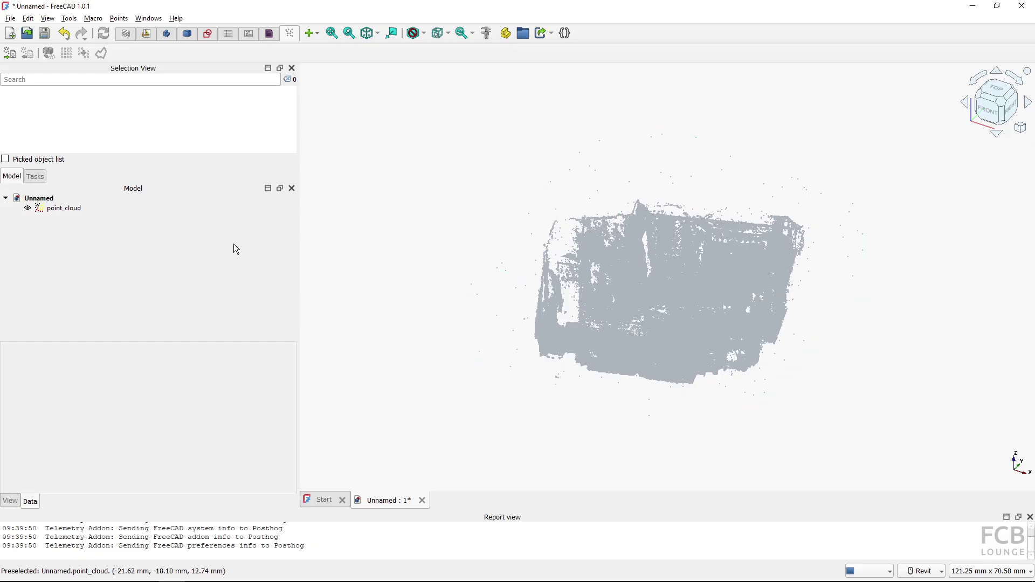
left_click(66, 209)
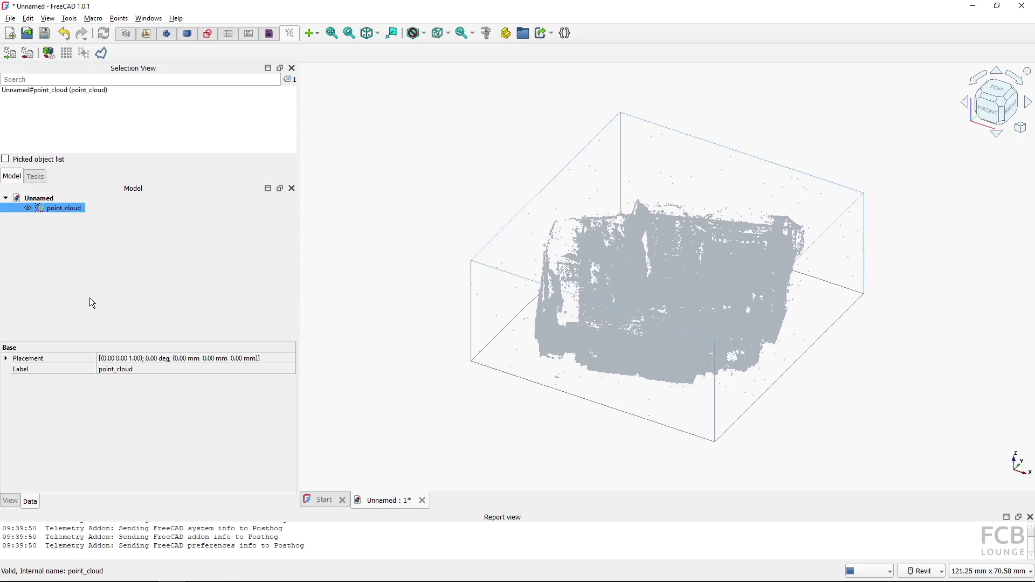
left_click(11, 502)
left_click(30, 503)
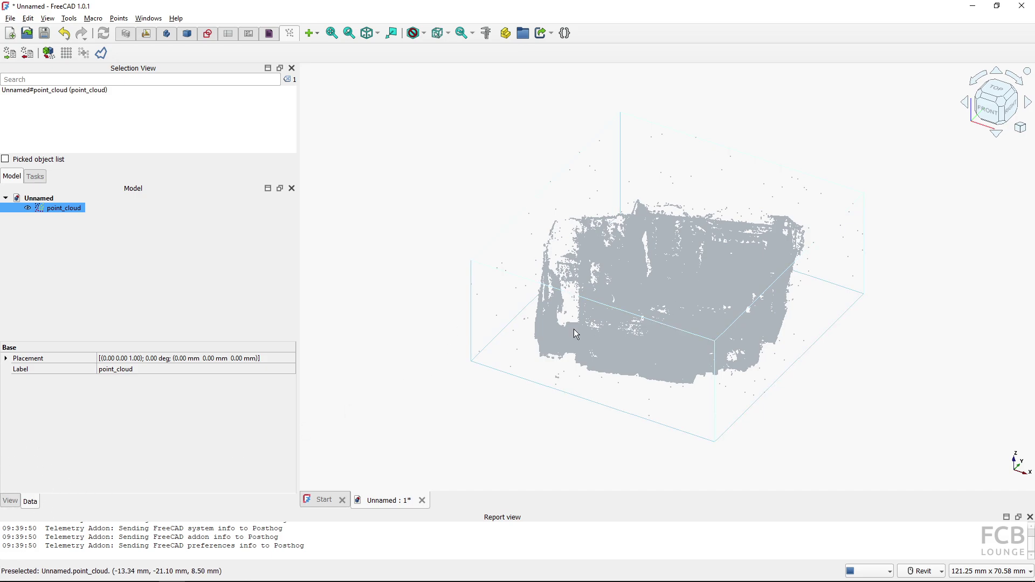
middle_click_drag(531, 317, 789, 287, "shift")
scroll(440, 271, "up", 3)
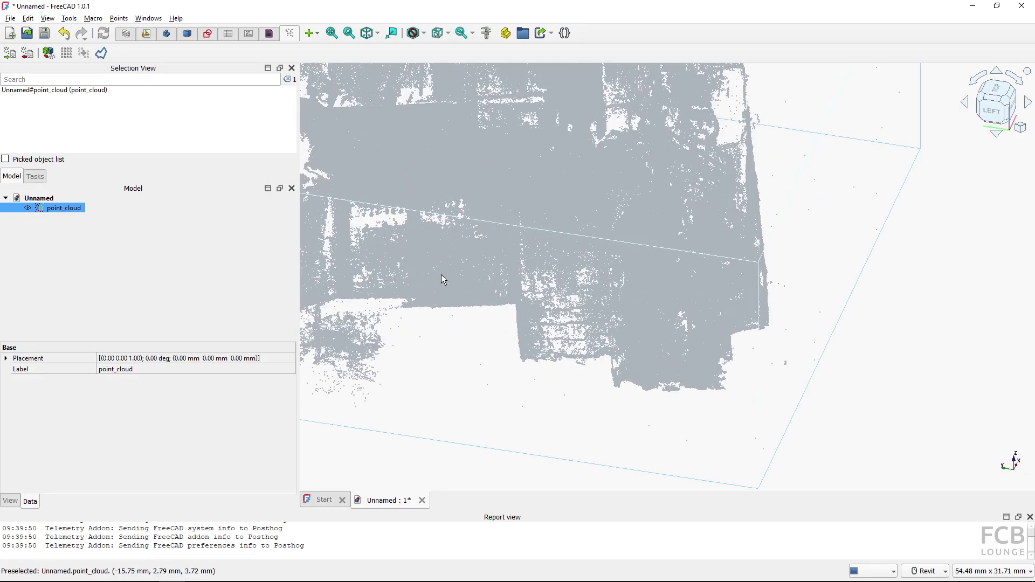
mouse_move(440, 274)
middle_mouse_down("shift")
mouse_move(474, 249)
mouse_move(548, 276)
mouse_move(661, 341)
middle_mouse_up("shift")
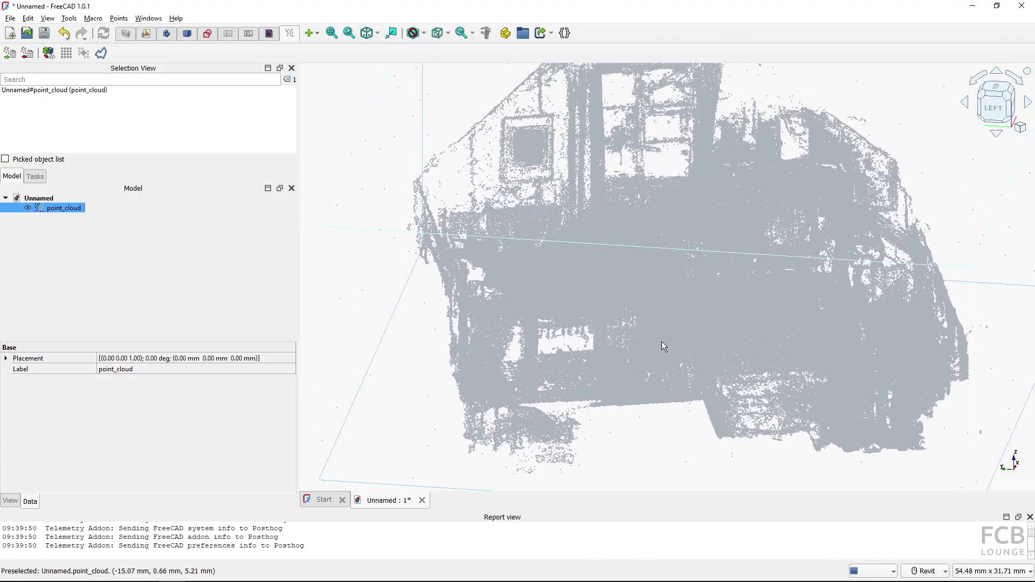
mouse_move(568, 251)
middle_mouse_down("shift")
mouse_move(720, 297)
mouse_move(709, 302)
middle_mouse_up("shift")
scroll(493, 252, "down", 1)
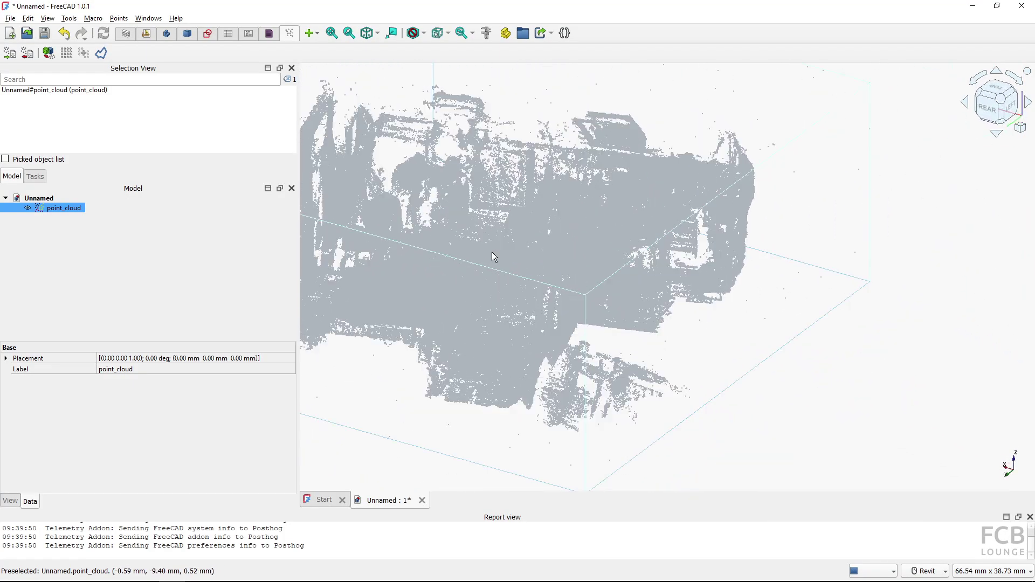
middle_click_drag(507, 259, 541, 274)
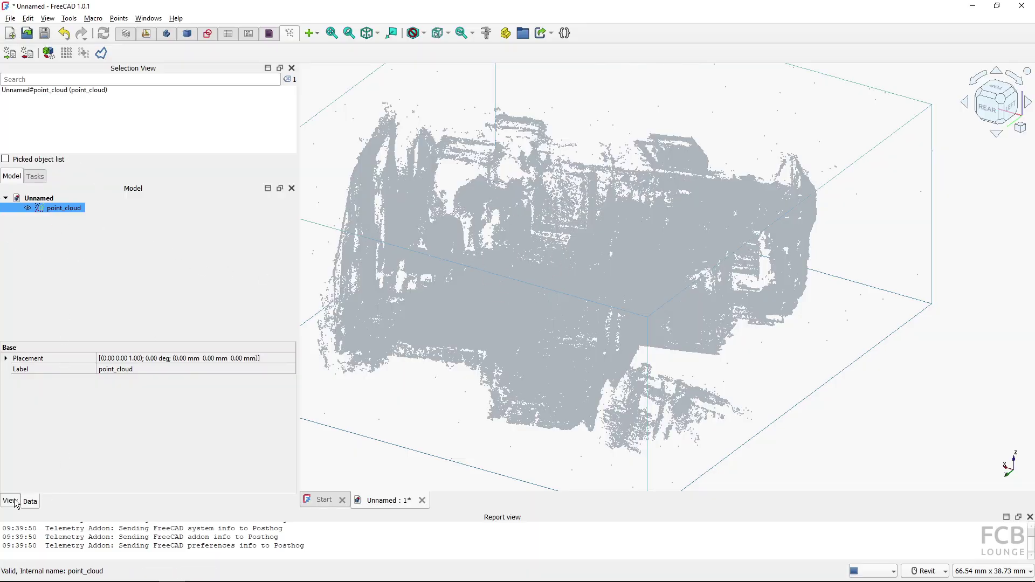
- Set the point cloud's display mode to Color and look over the coloured room from different angles
left_click(12, 501)
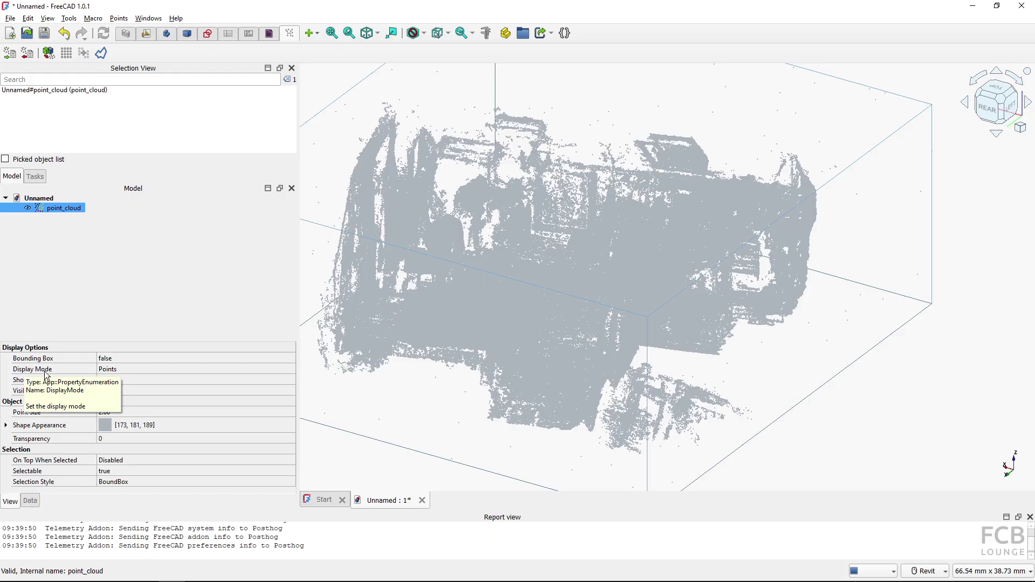
left_click(168, 370)
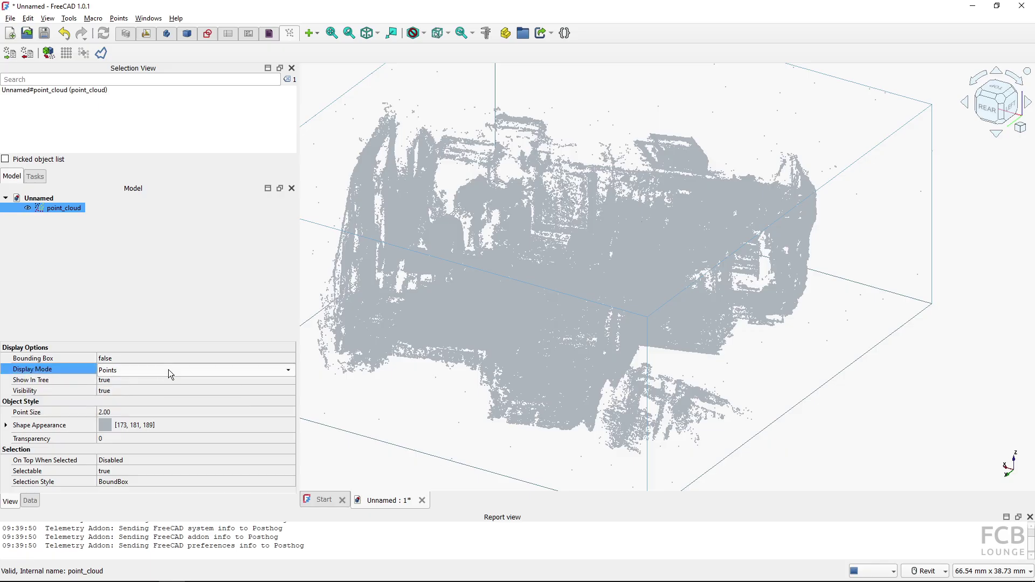
left_click(168, 370)
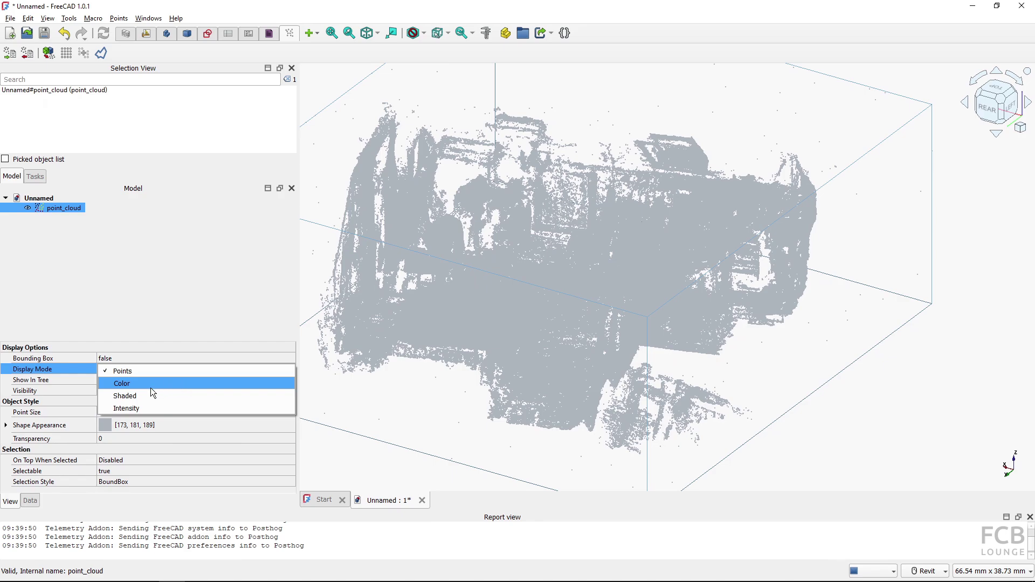
left_click(123, 384)
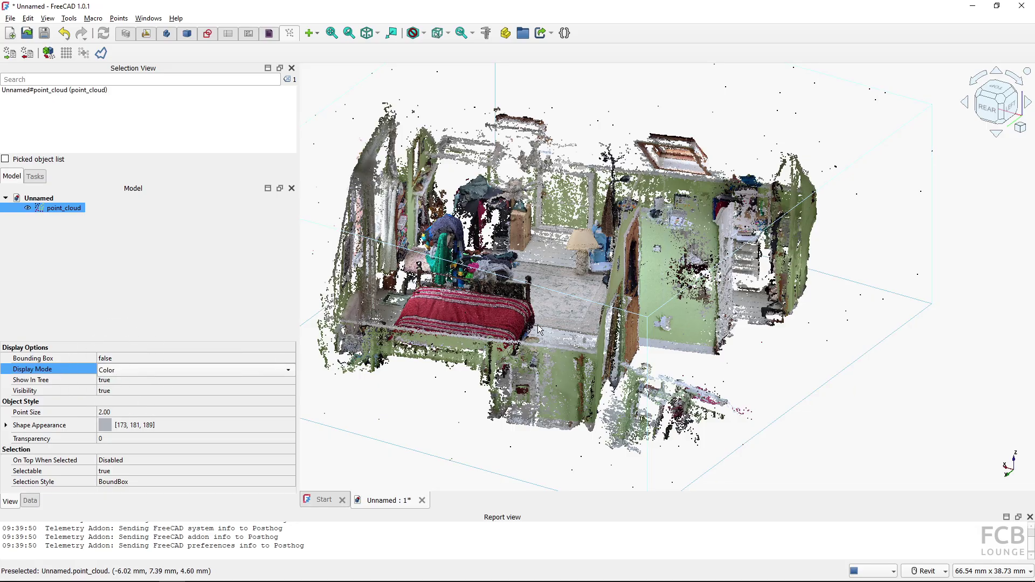
middle_click_drag(539, 330, 487, 282, "shift")
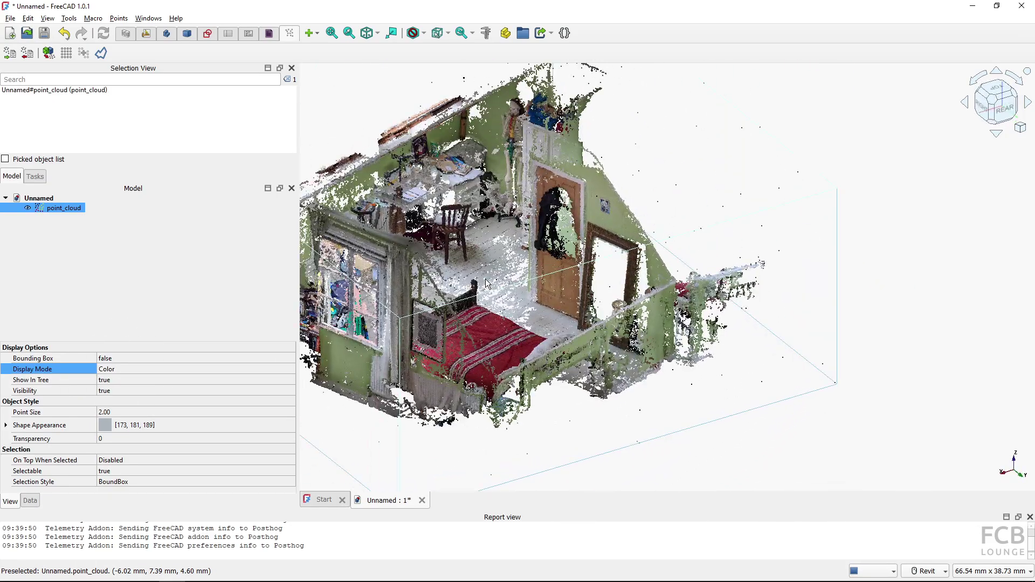
middle_click_drag(575, 297, 683, 328, "shift")
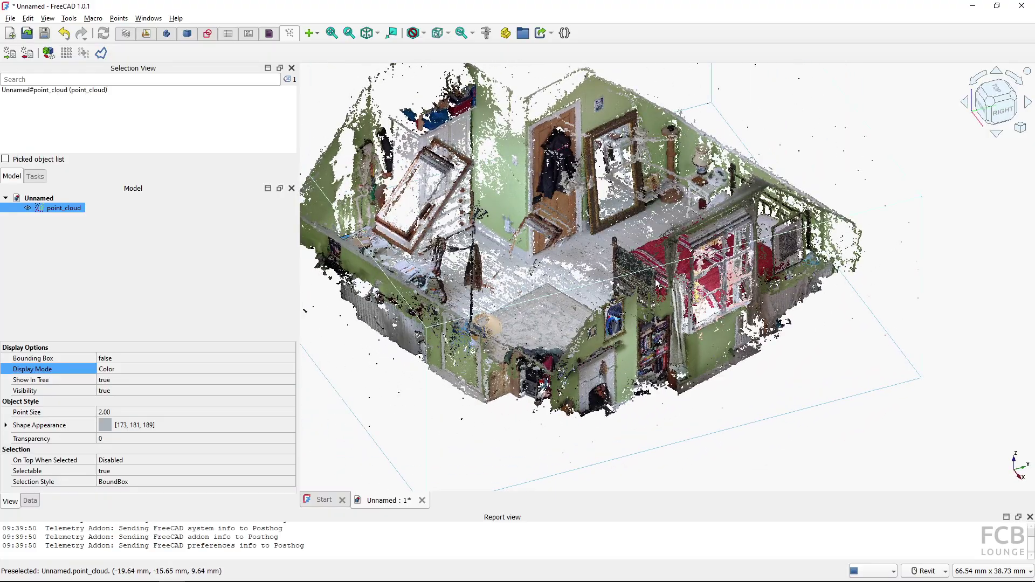
middle_click_drag(655, 283, 687, 259, "shift")
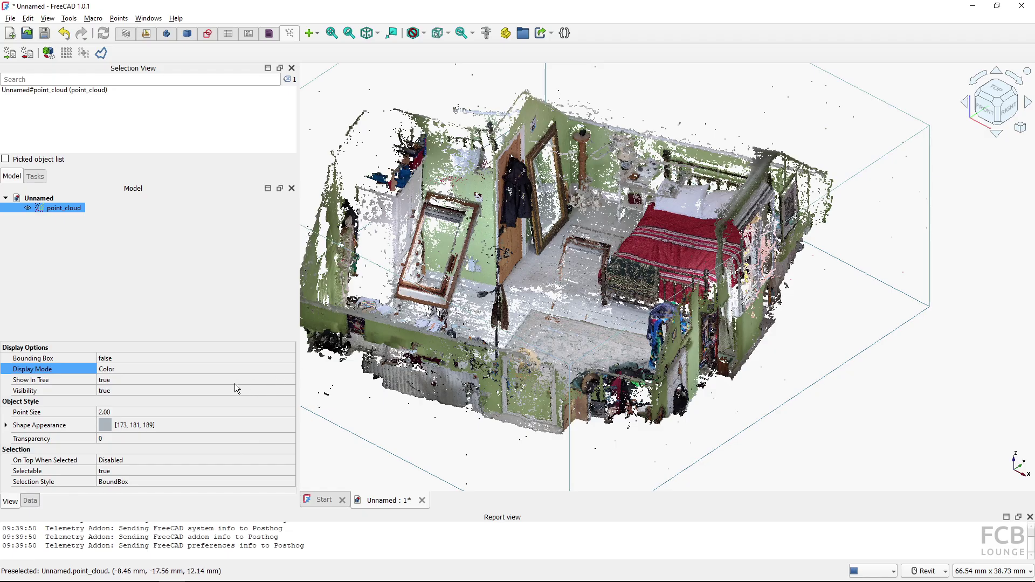
- Try the Shaded and Intensity display modes on the point cloud
left_click(210, 368)
left_click(210, 369)
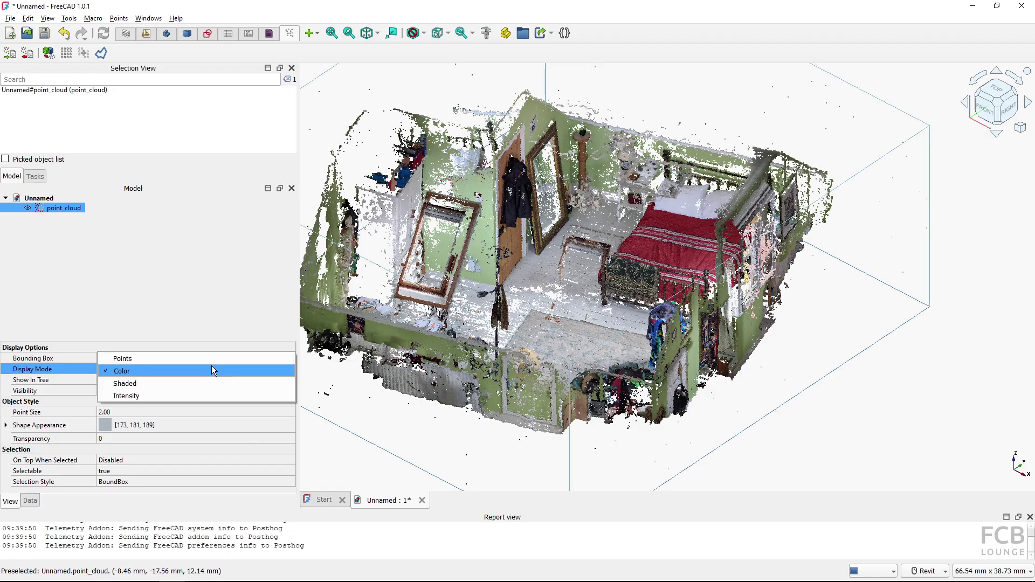
left_click(160, 383)
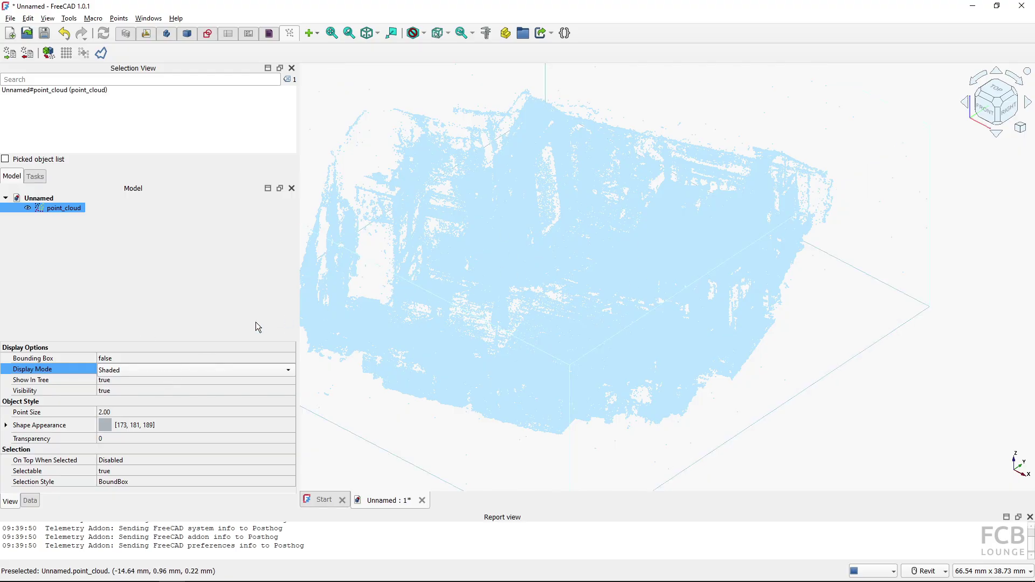
left_click(184, 373)
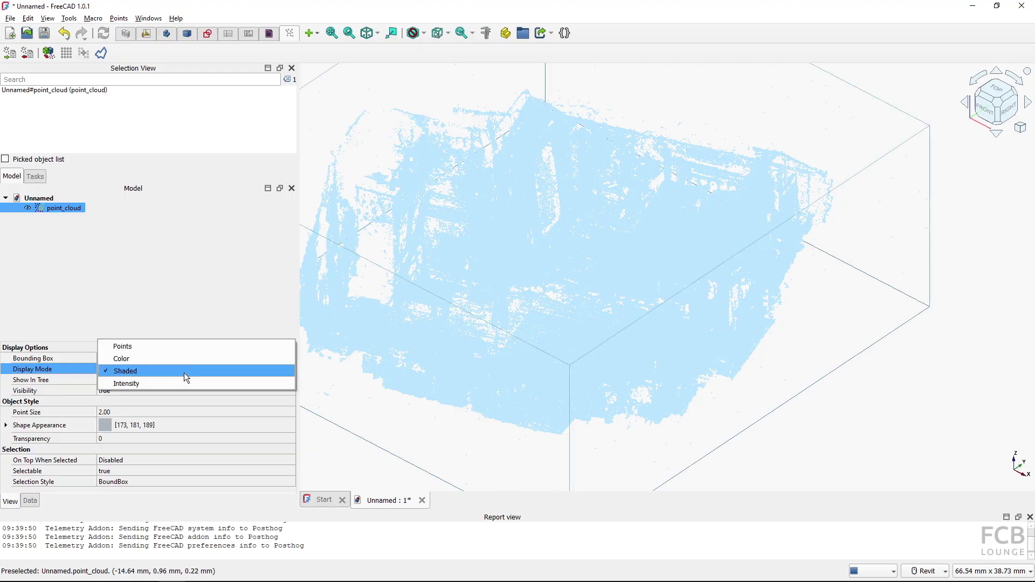
left_click(144, 384)
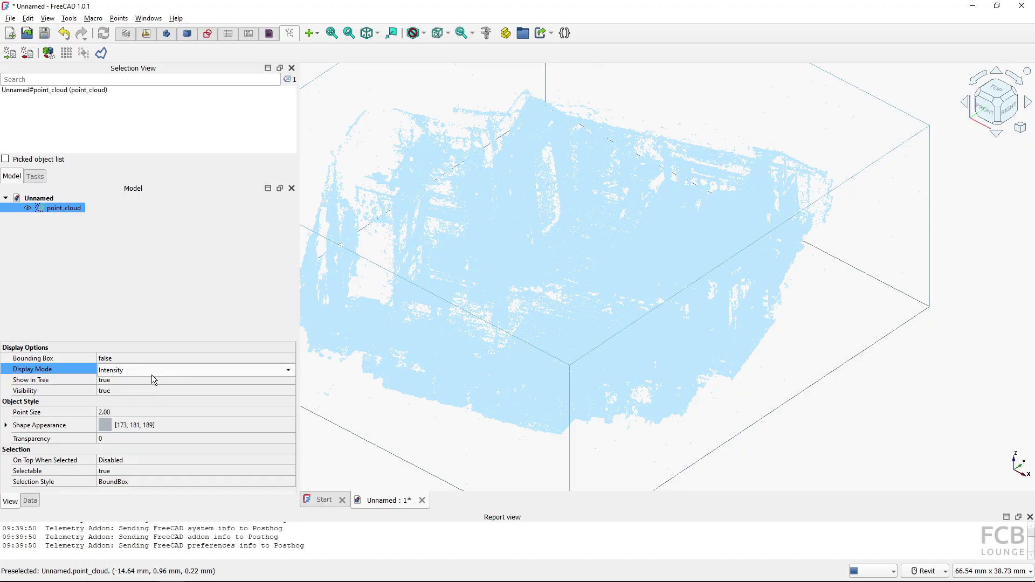
left_click(379, 428)
left_click(334, 345)
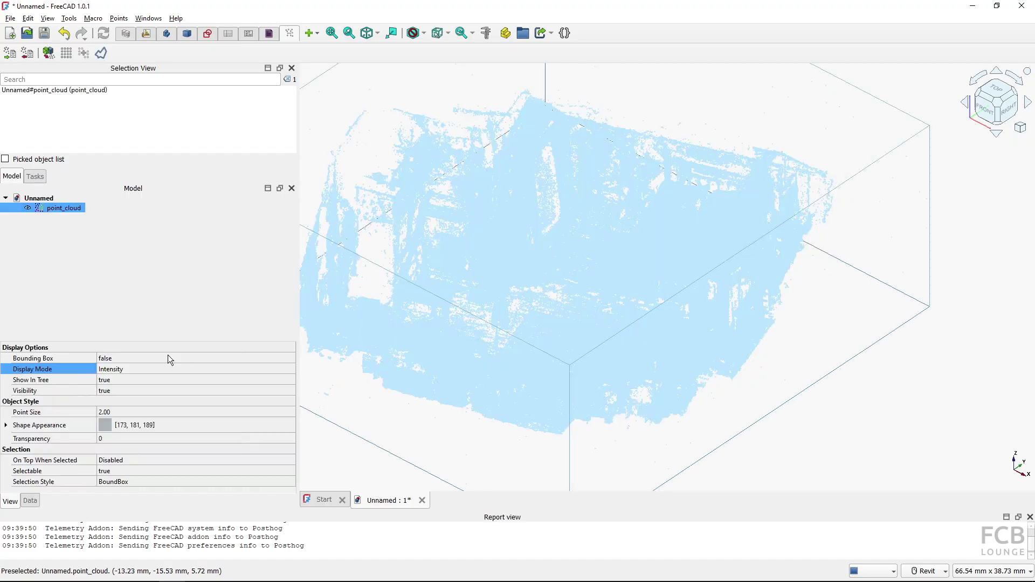
- Return the point cloud's display mode to Color and look closely at the bed area
left_click(149, 369)
left_click(149, 368)
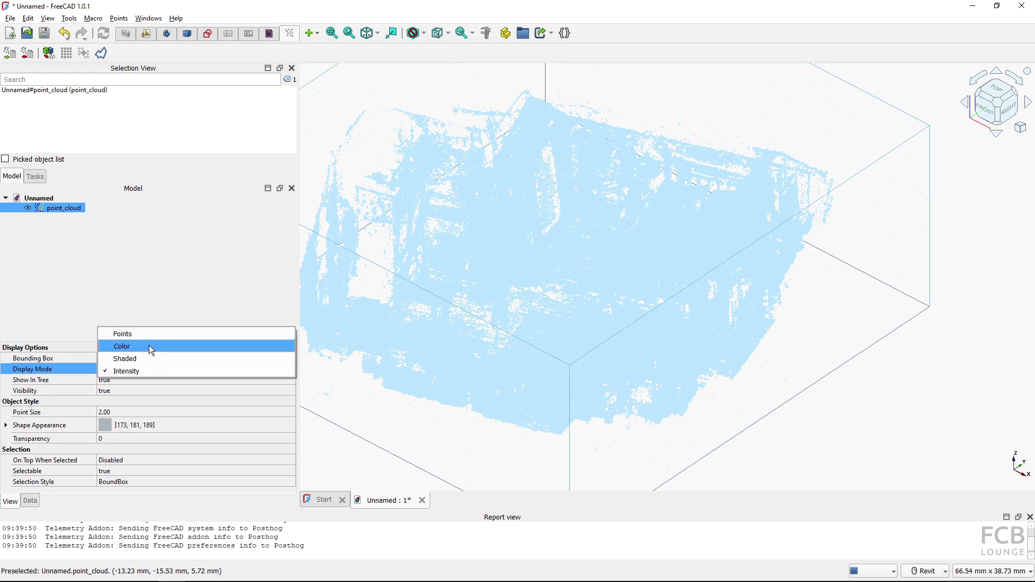
left_click(149, 346)
left_click(412, 424)
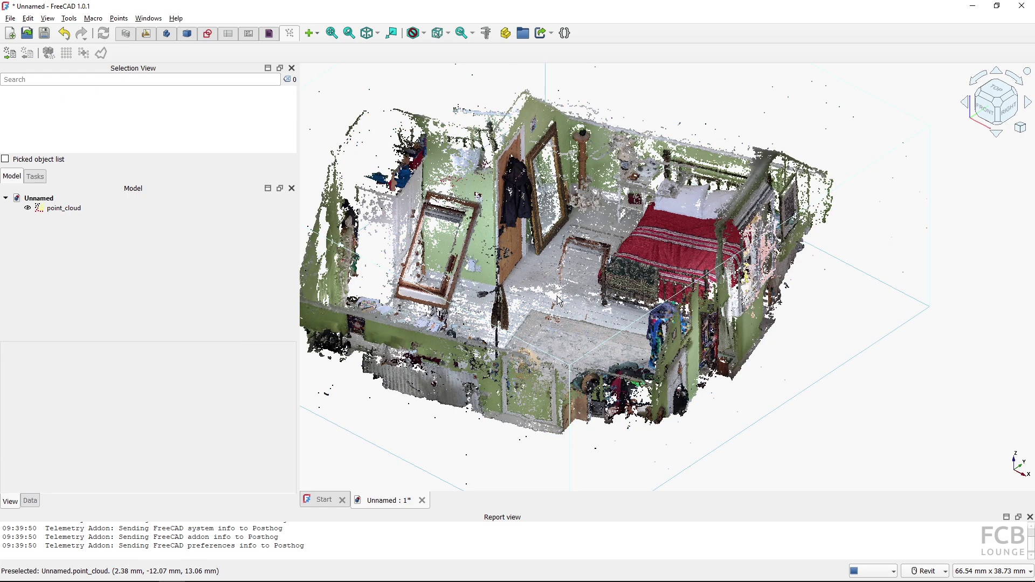
scroll(558, 296, "up", 3)
middle_click_drag(558, 296, 573, 172, "shift")
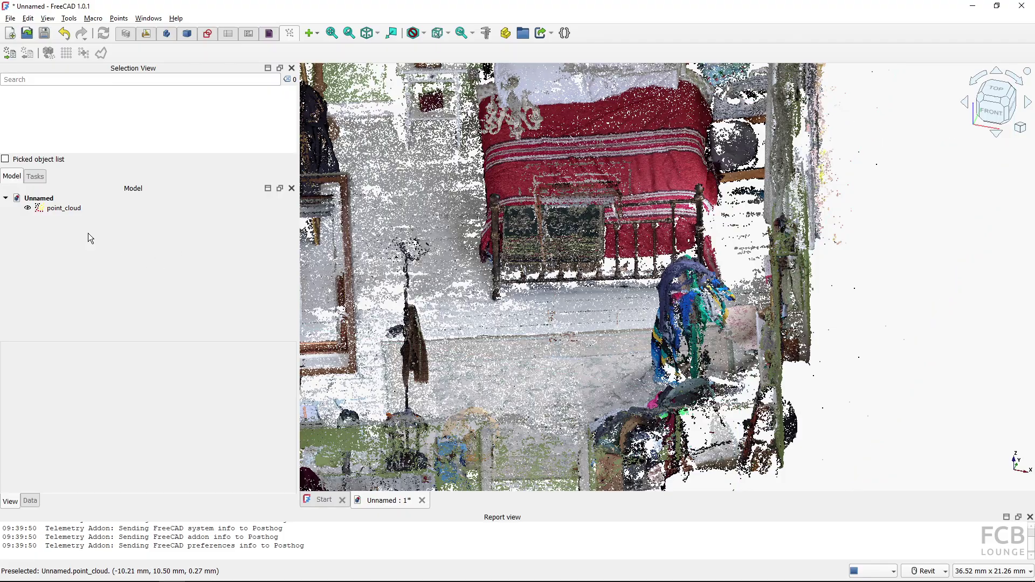
- Try a point size of 1 on the point cloud, and set it to 5 instead
left_click(66, 211)
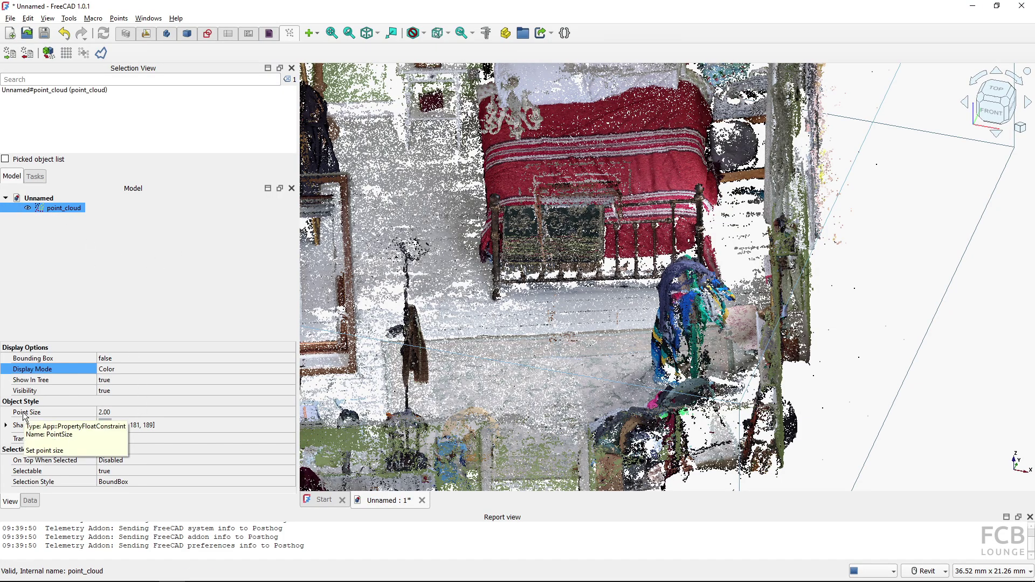
left_click(121, 413)
type("1")
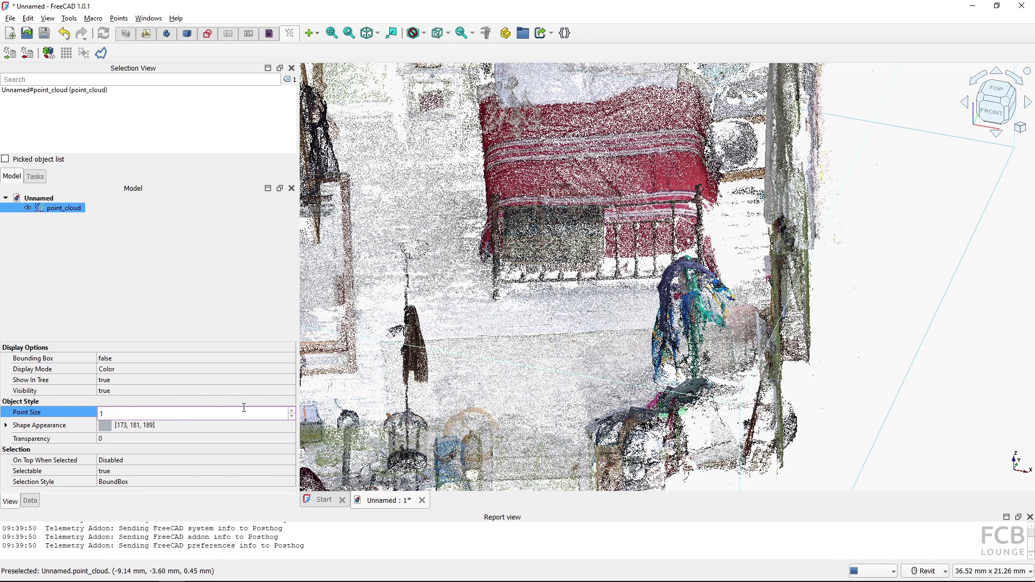
type("5")
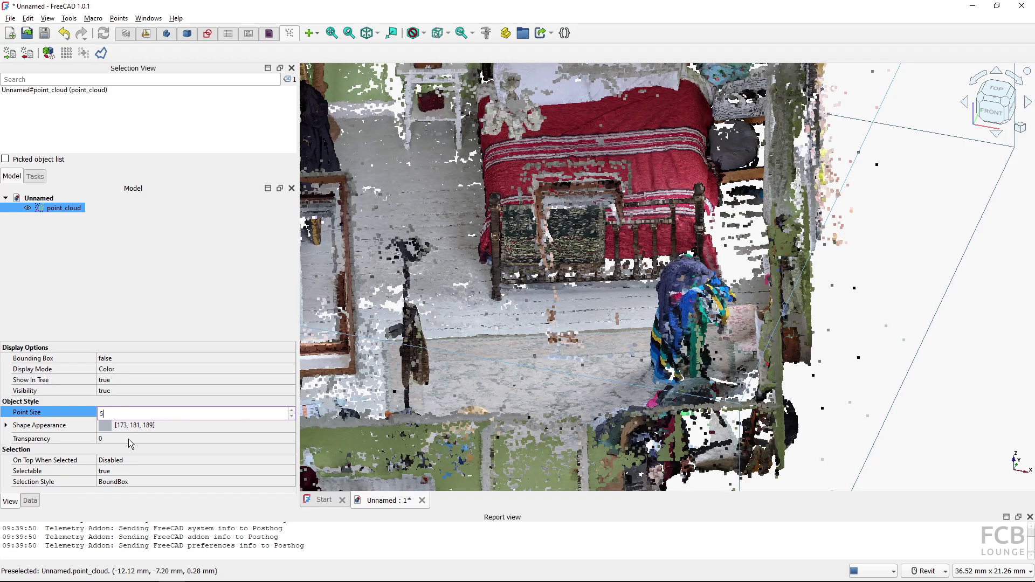
left_click(127, 438)
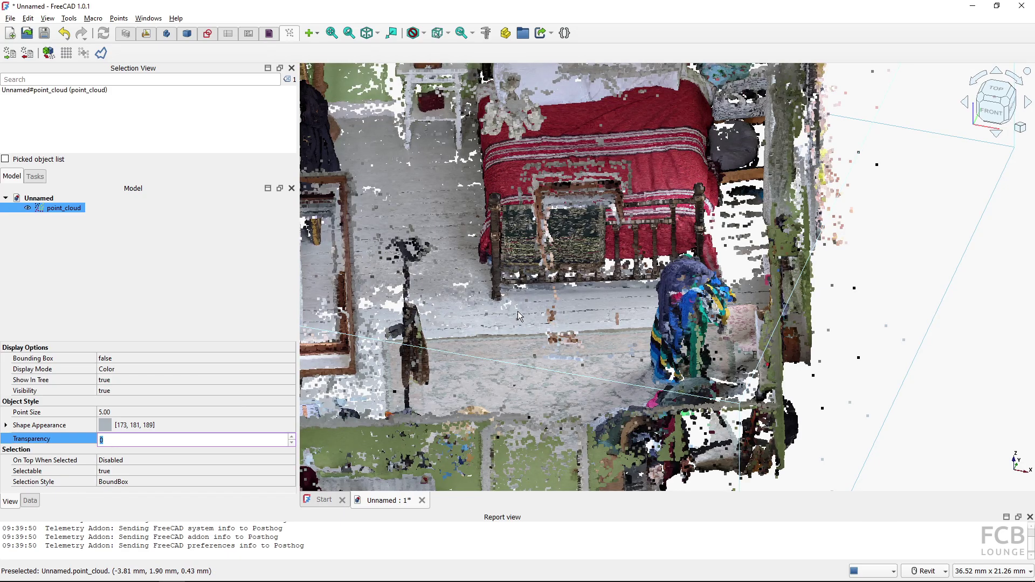
- Look over the bed and the rest of the coloured room from several angles and distances
scroll(517, 311, "down", 3)
middle_click_drag(546, 311, 457, 322, "shift")
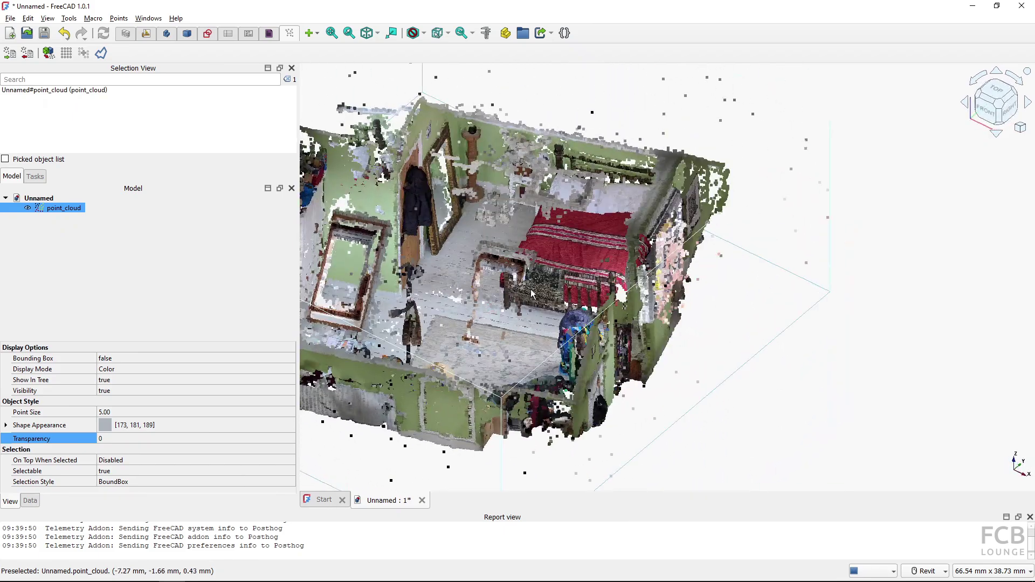
scroll(528, 275, "up", 3)
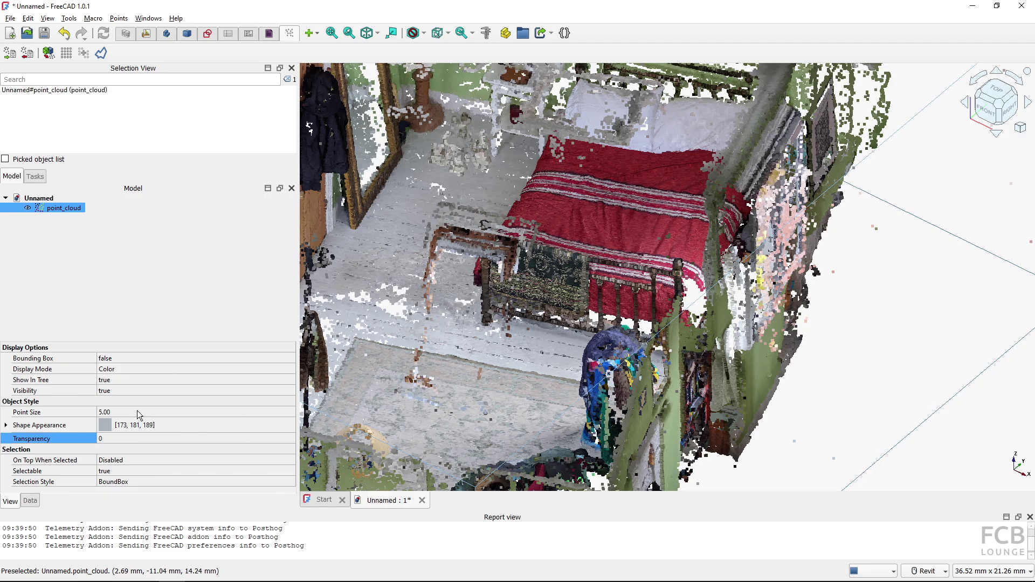
key("ctrl")
key("ctrl")
scroll(408, 345, "down", 2)
middle_click_drag(407, 345, 507, 359)
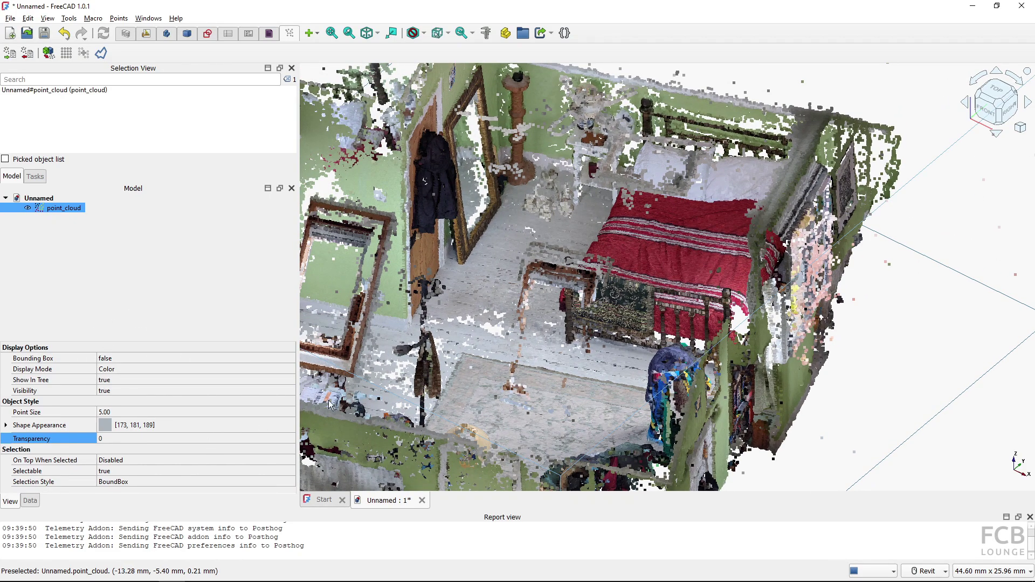
- In the top view, use Draft Move to shift the point cloud along X until it is clear of the Y axis
scroll(469, 329, "down", 4)
key("2")
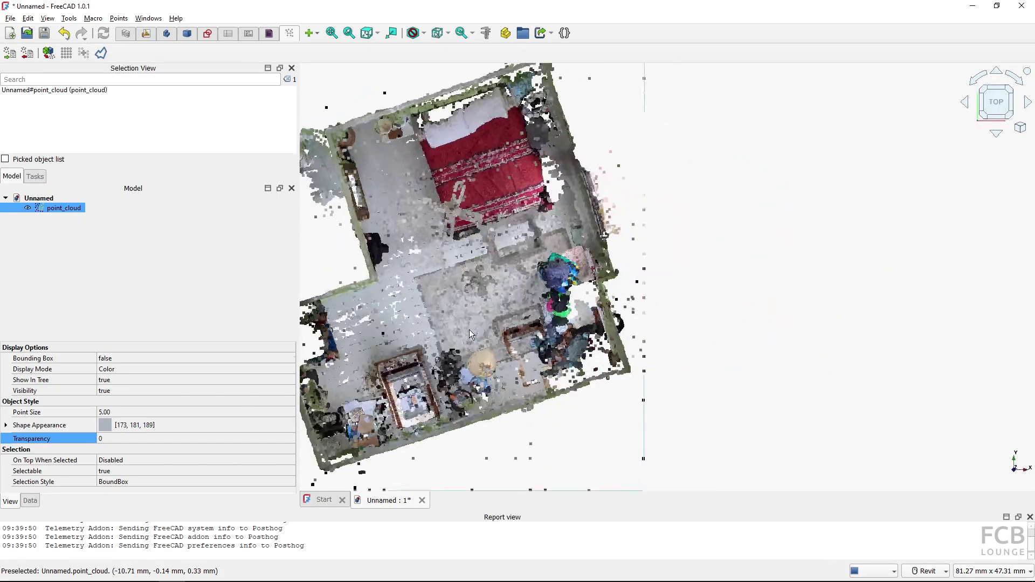
middle_click_drag(477, 324, 557, 330)
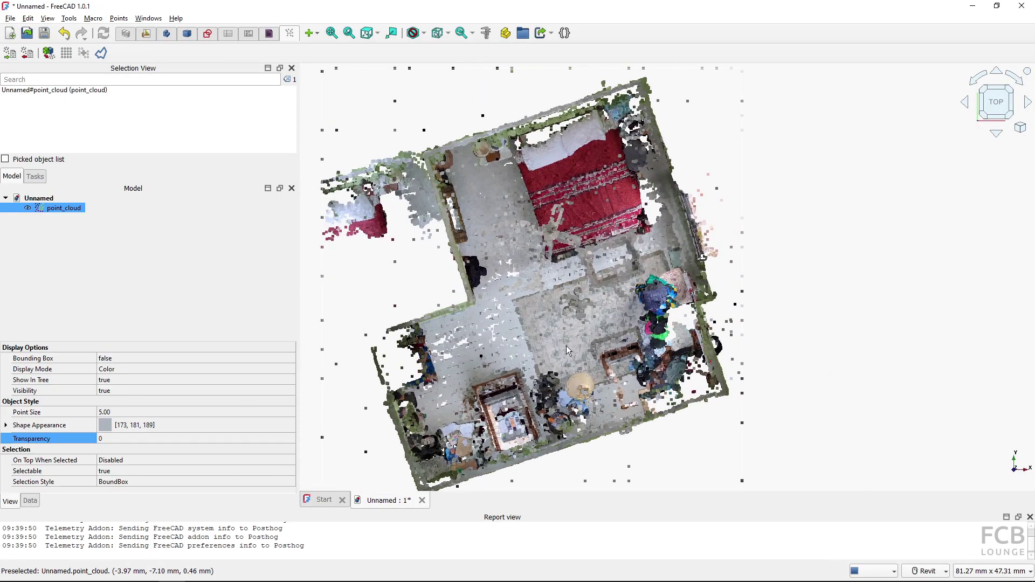
scroll(566, 340, "down", 4)
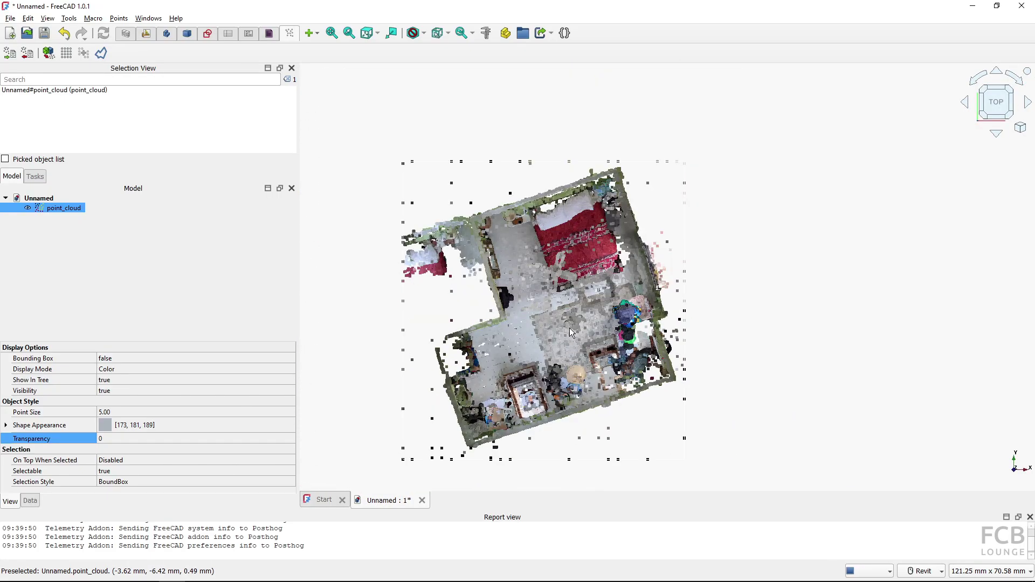
left_click(147, 35)
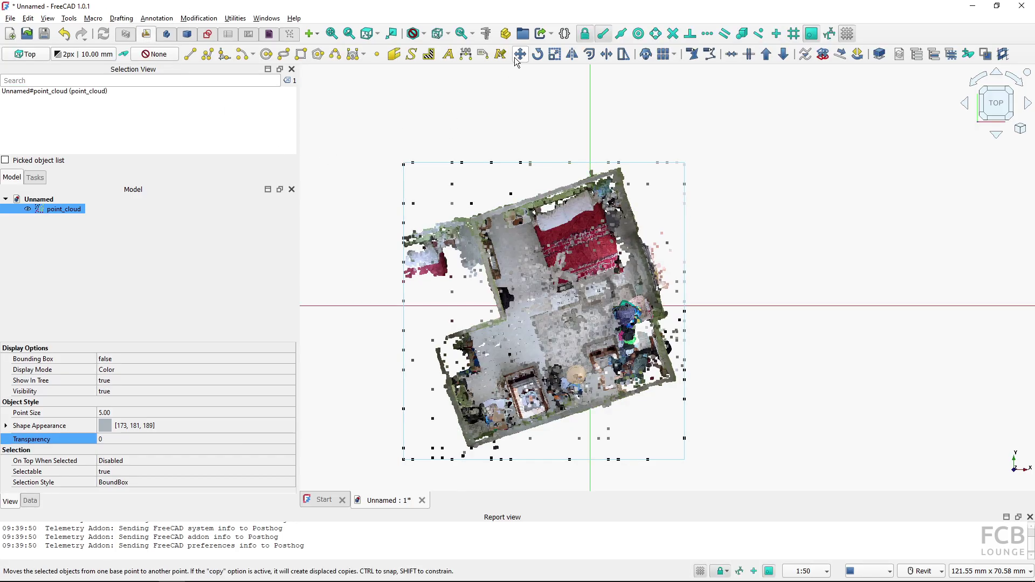
left_click(517, 54)
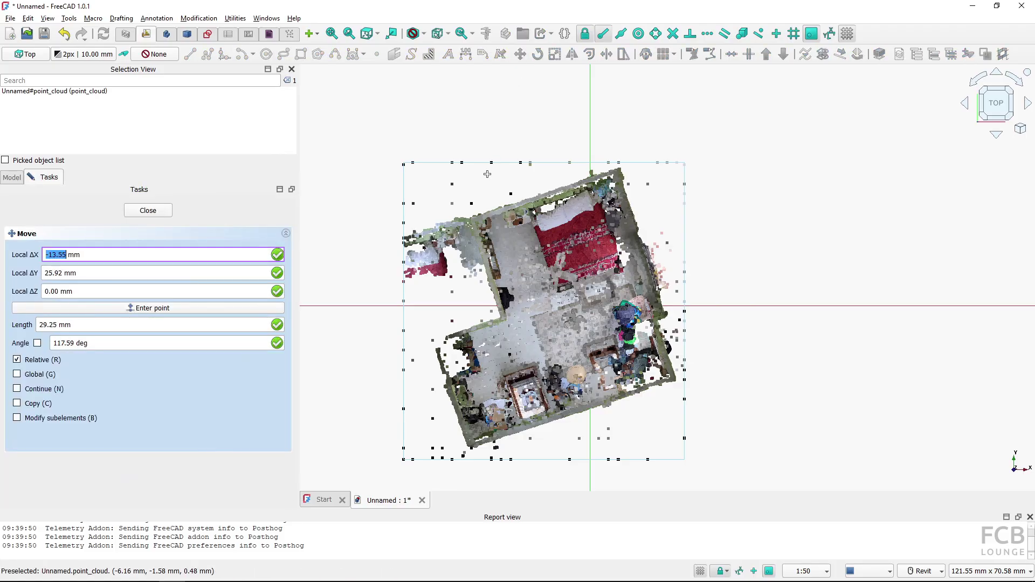
left_click(678, 195)
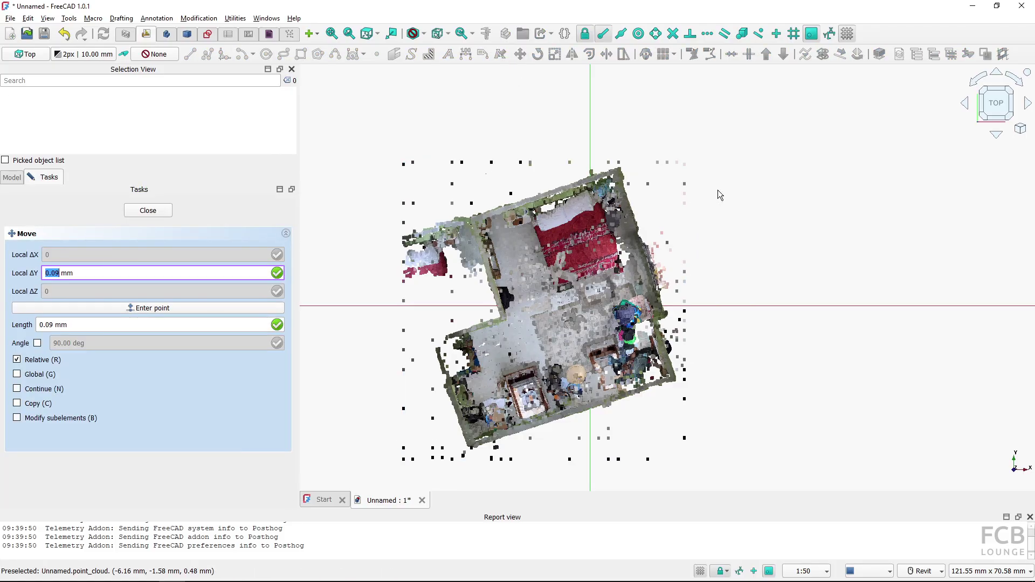
left_click(739, 225)
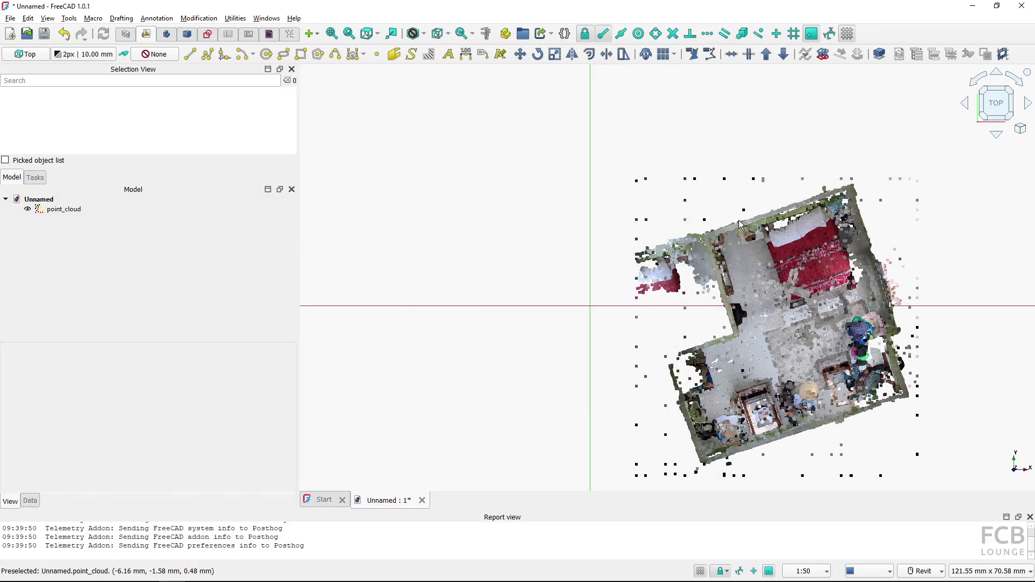
middle_click_drag(721, 233, 600, 207)
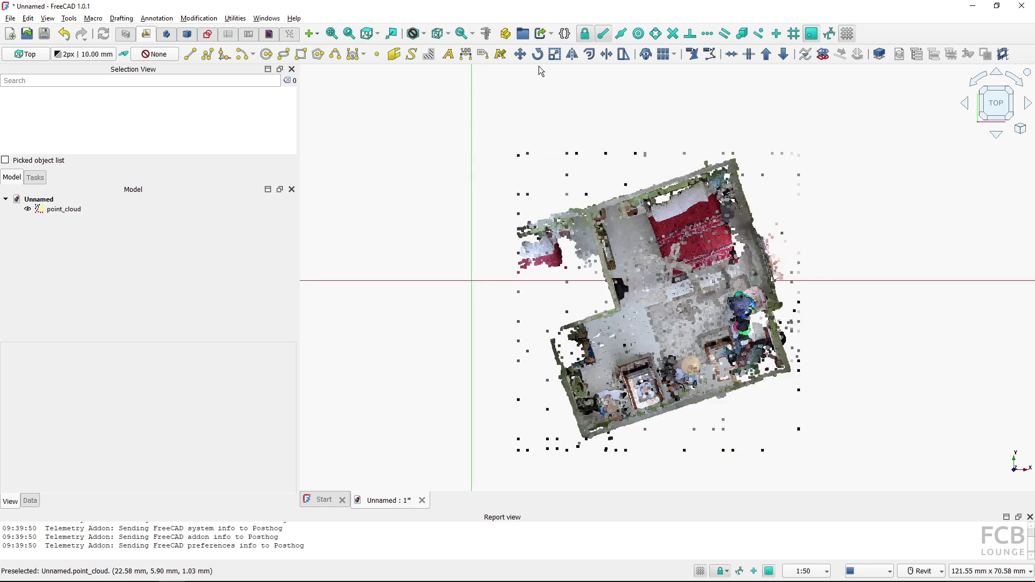
- Rotate the point cloud clockwise so the room's walls run roughly parallel to the axes, and try the Scale command on it
left_click(84, 213)
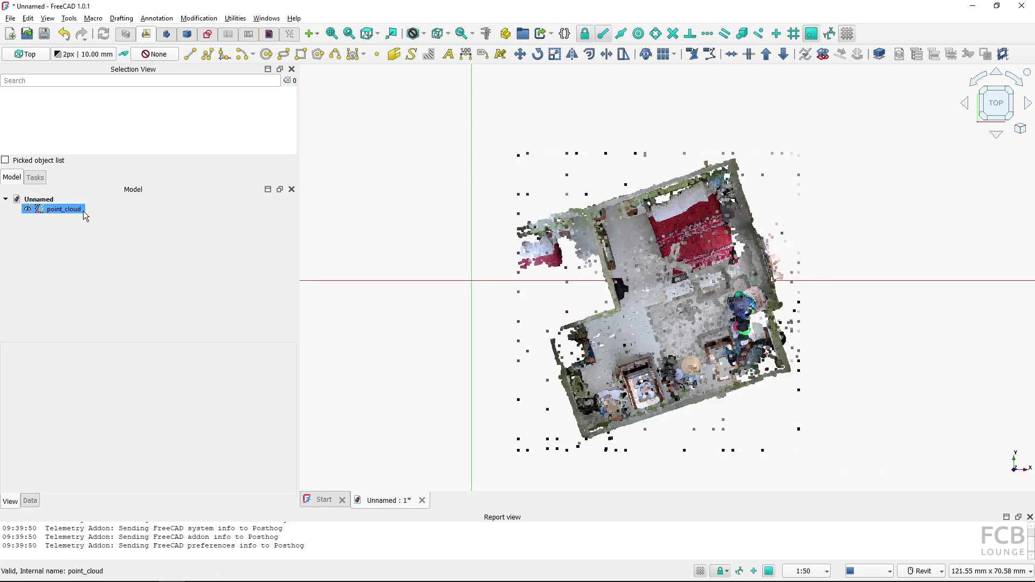
left_click(539, 55)
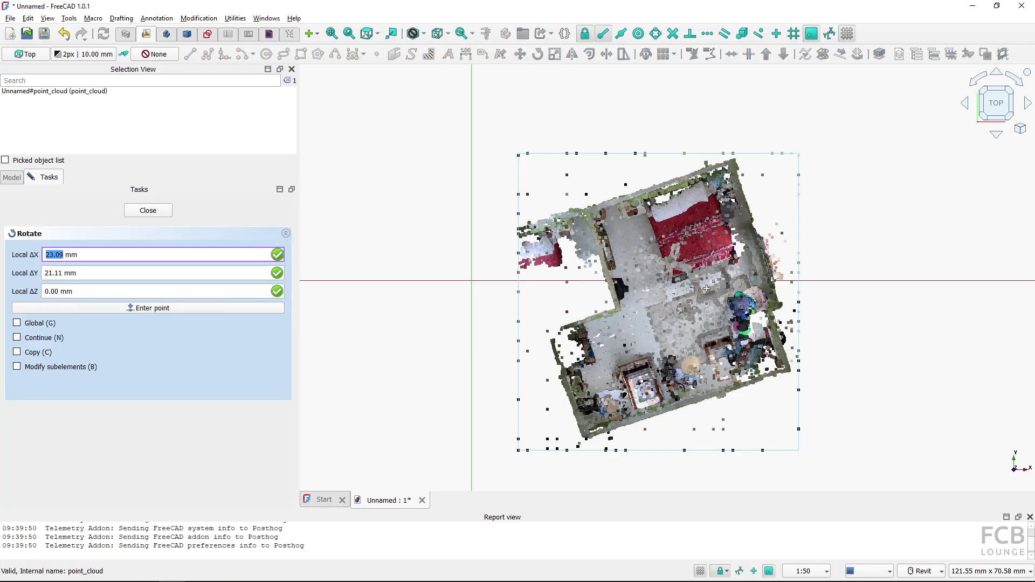
left_click(798, 280)
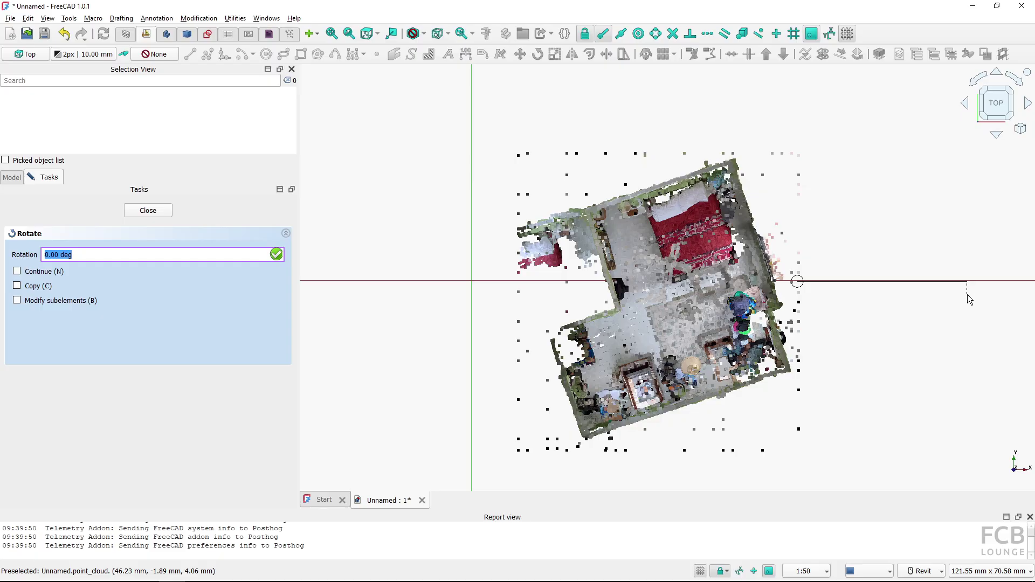
left_click(963, 327)
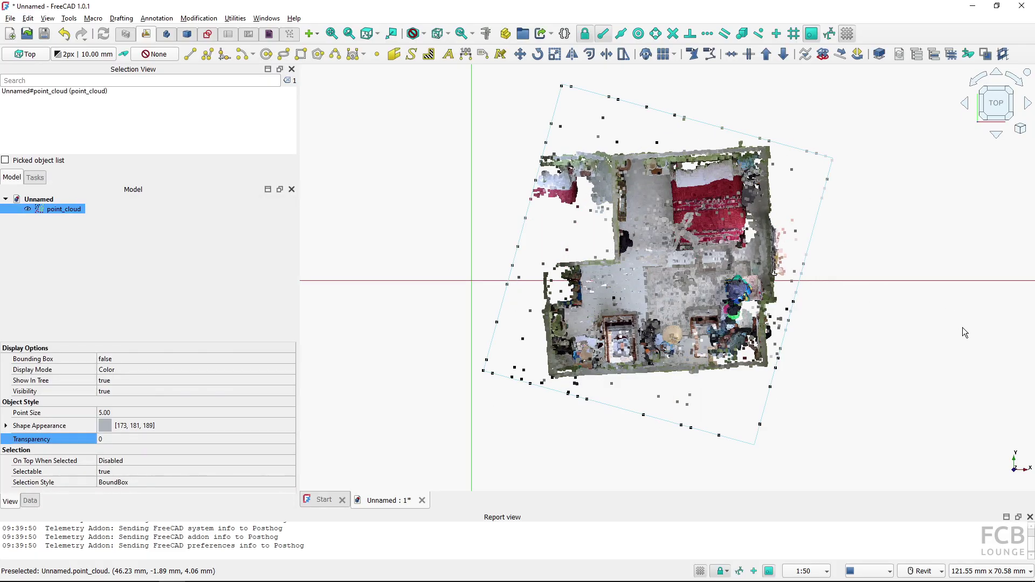
left_click(554, 56)
left_click(715, 341)
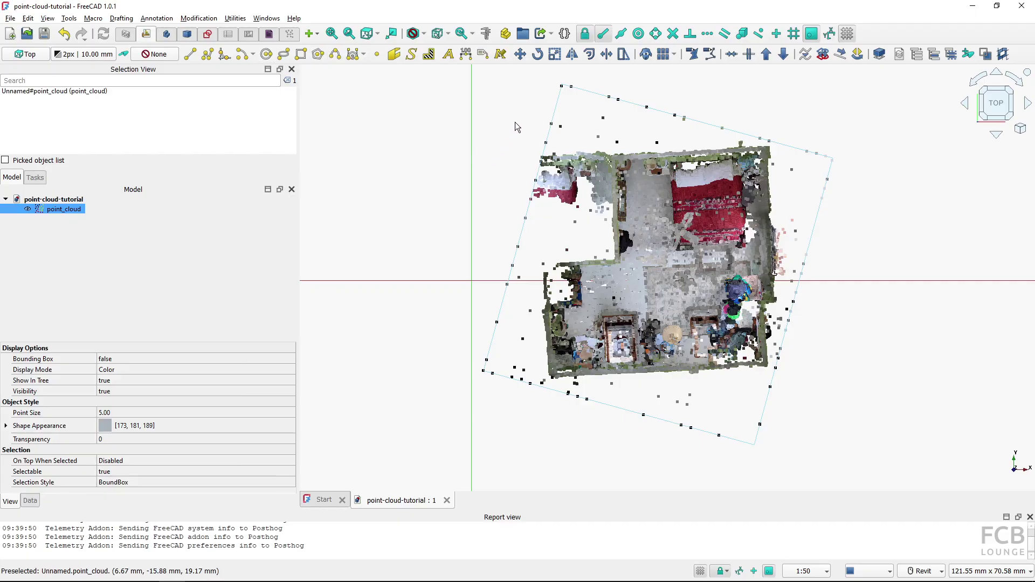
- With snapping turned off, draw a line about 34 mm long just outside the room's lower wall and check its length property
left_click(583, 36)
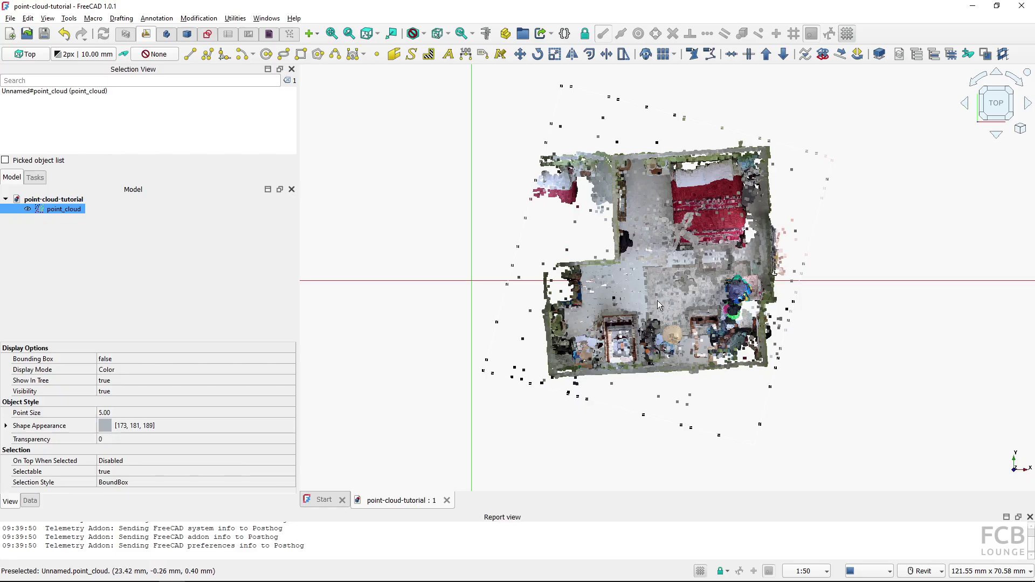
left_click(529, 140)
left_click(585, 35)
left_click(190, 54)
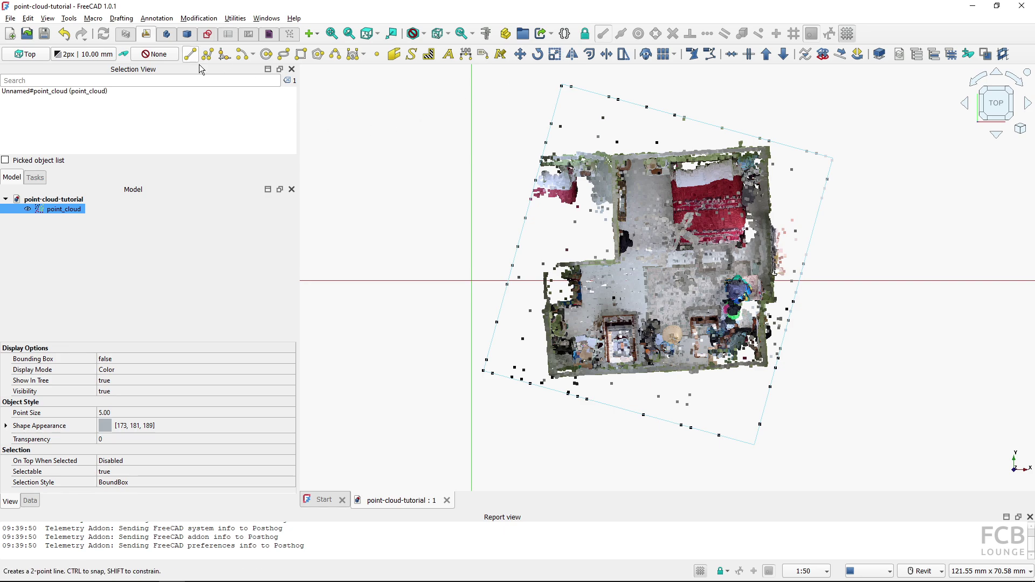
left_click(558, 387)
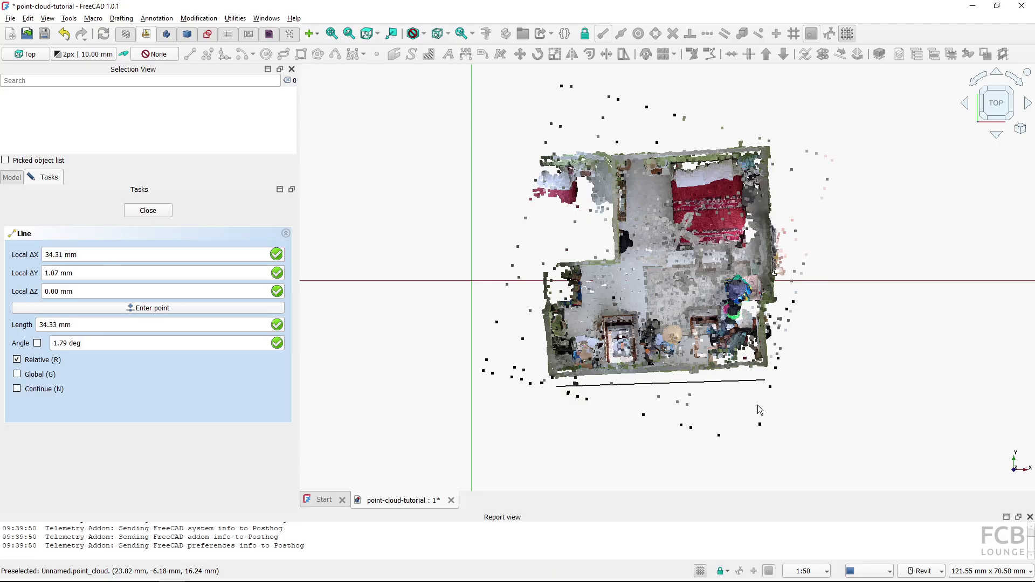
left_click(757, 406)
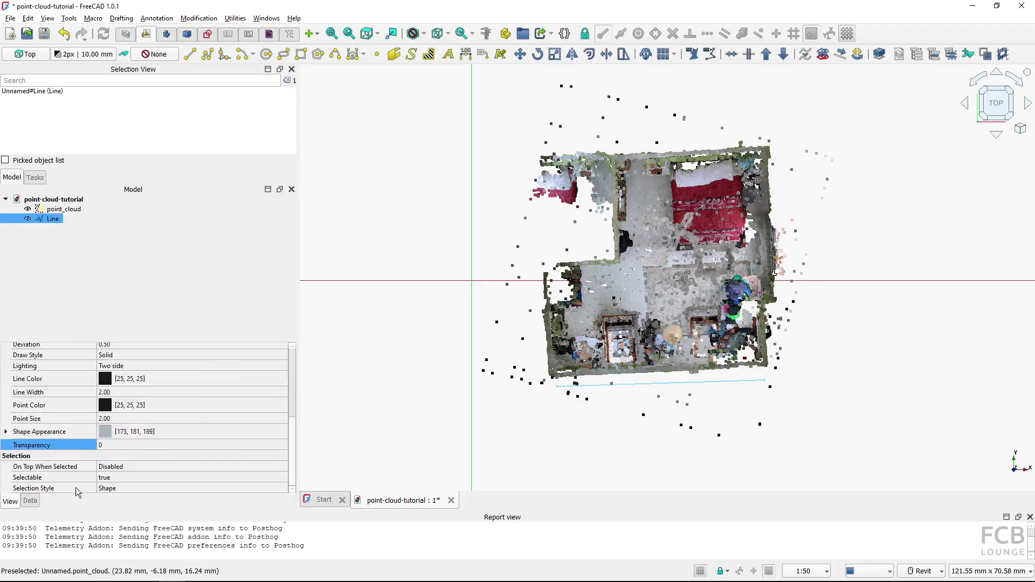
left_click(29, 501)
scroll(293, 406, "down", 2)
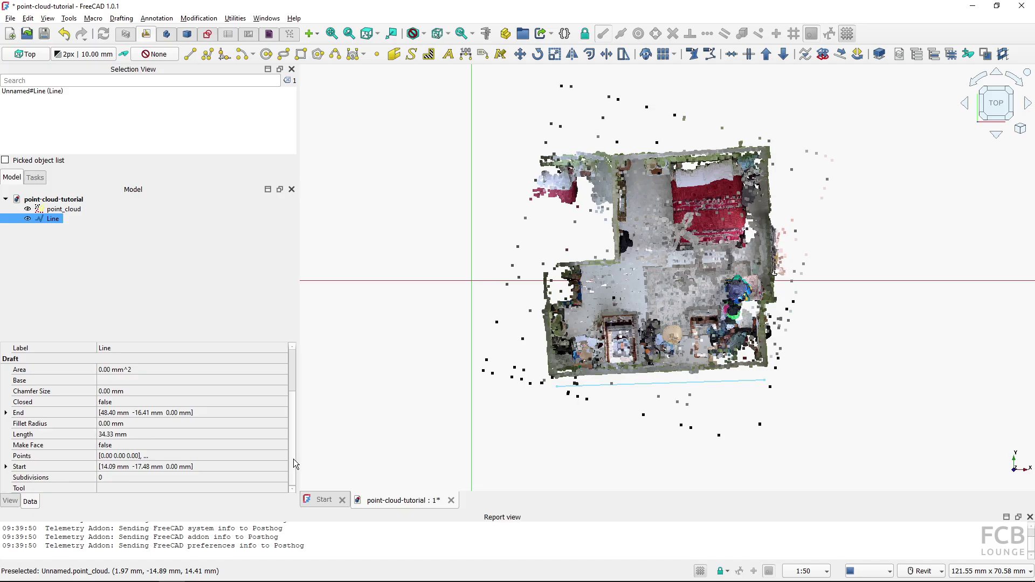
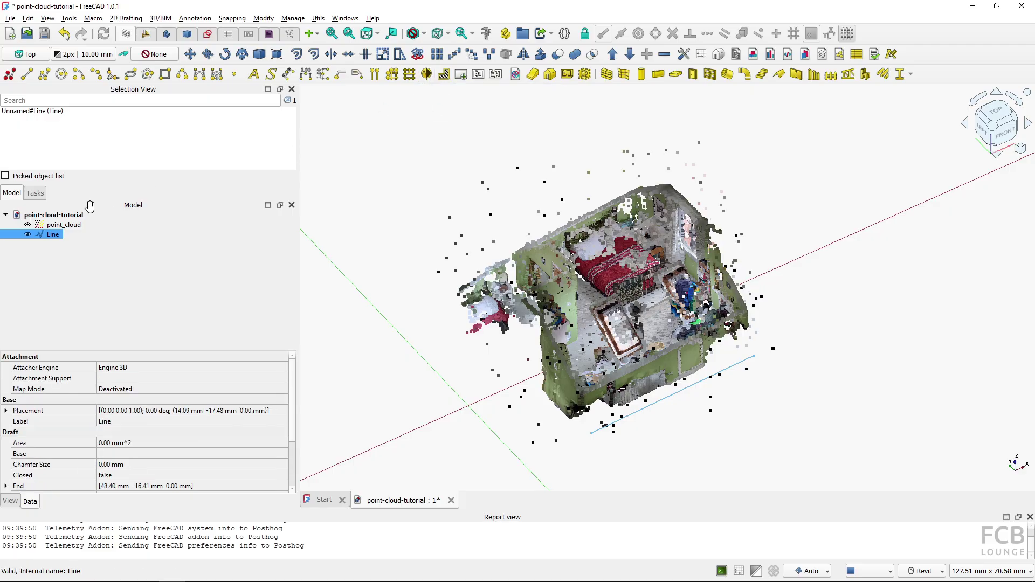
- Create a section plane with no objects selected and bring the whole plane into view
left_click(393, 156)
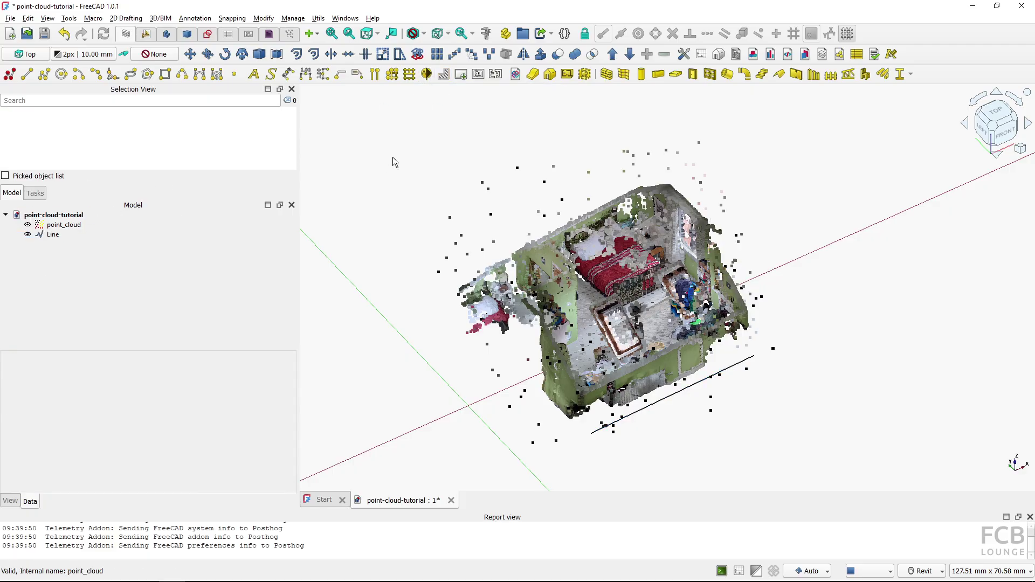
left_click(427, 74)
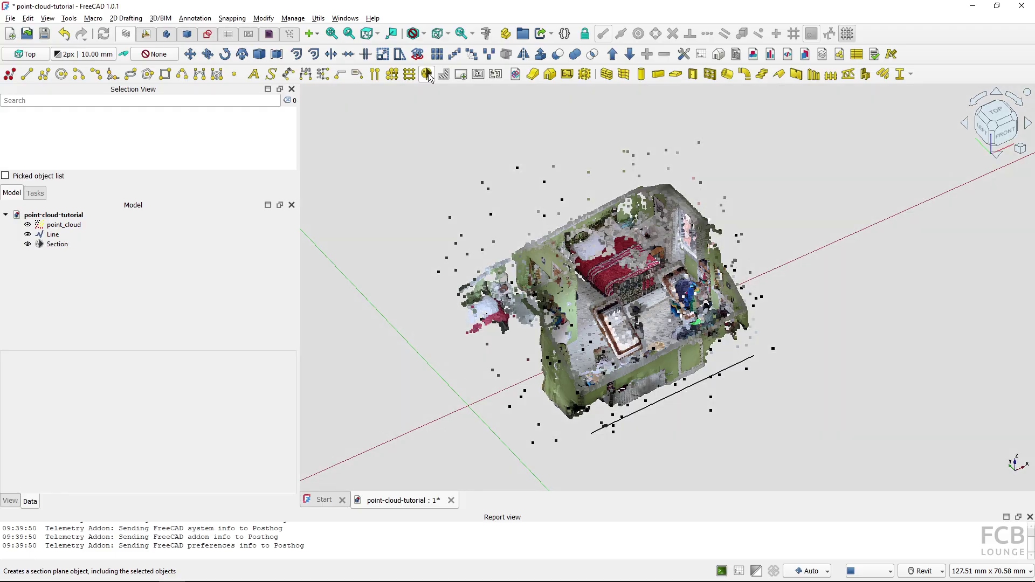
scroll(464, 241, "down", 5)
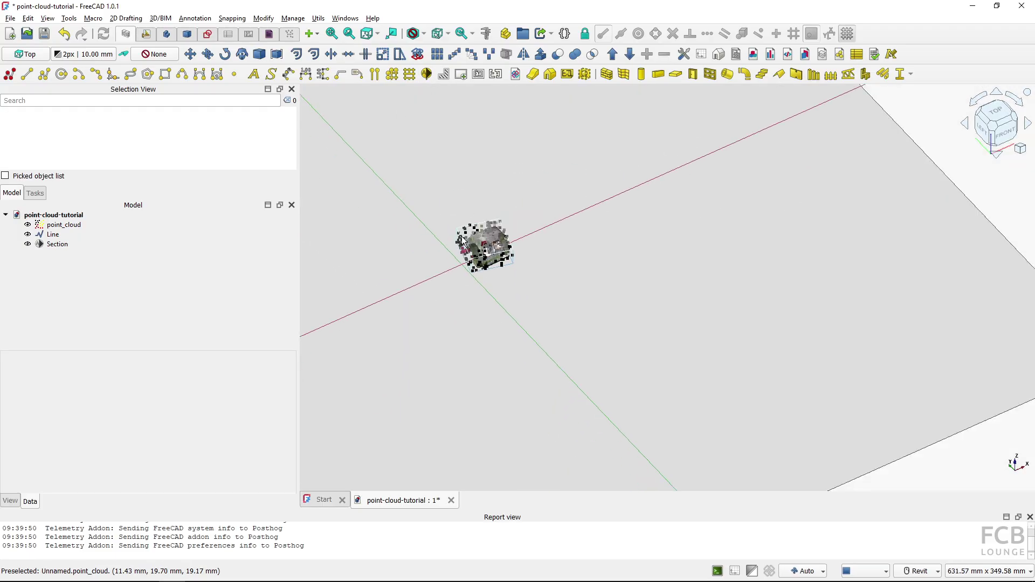
scroll(463, 241, "down", 3)
scroll(464, 237, "up", 2)
middle_click_drag(466, 226, 526, 254)
- Set the section plane's display height and display length to 50 mm each
left_click(58, 245)
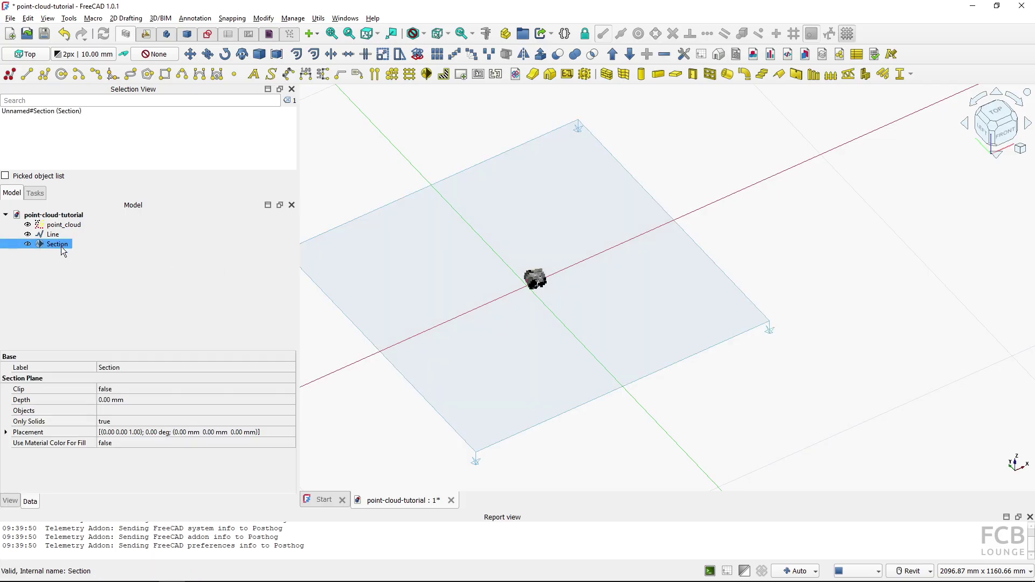
left_click(10, 501)
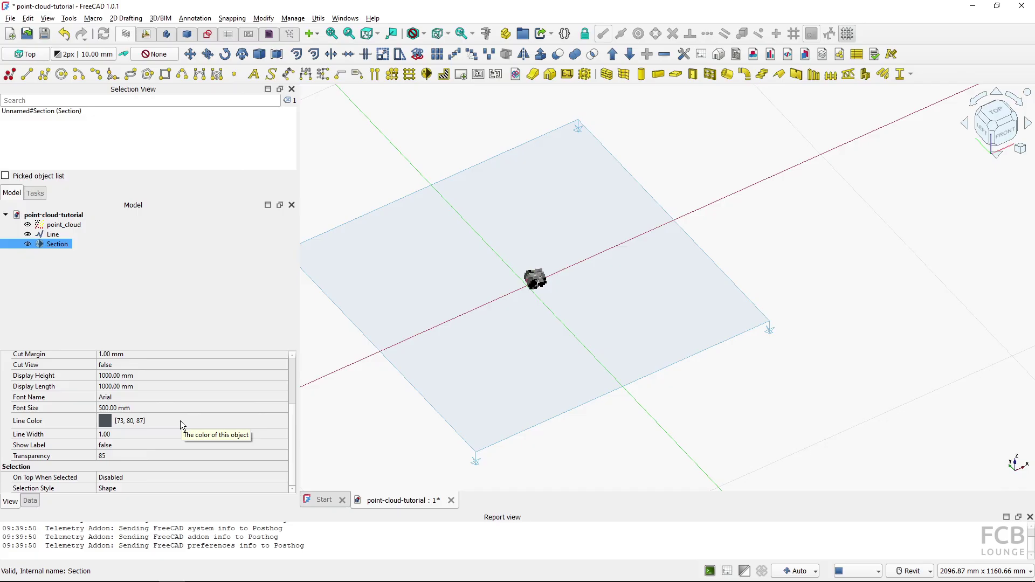
left_click(144, 371)
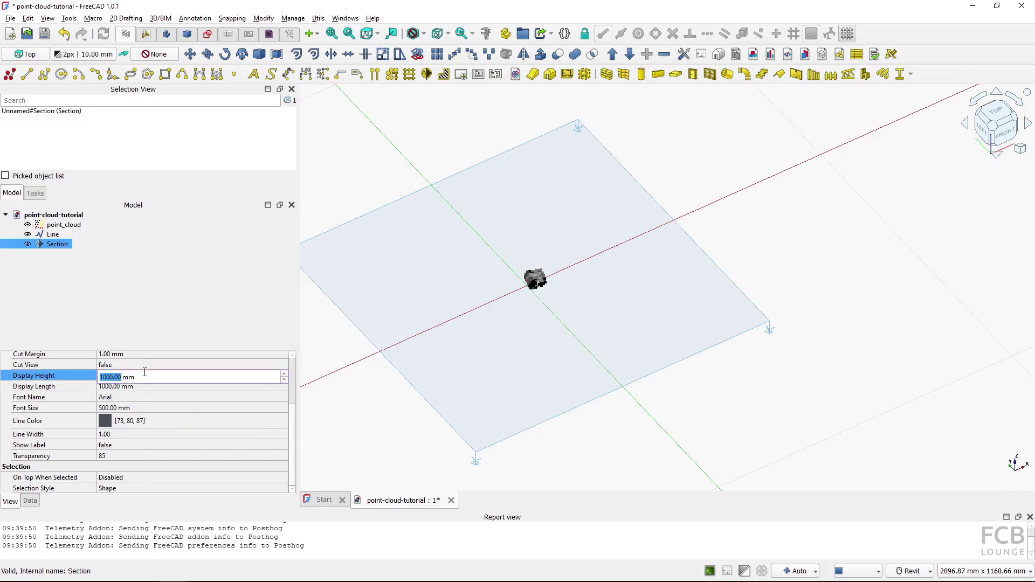
type("50")
left_click(144, 386)
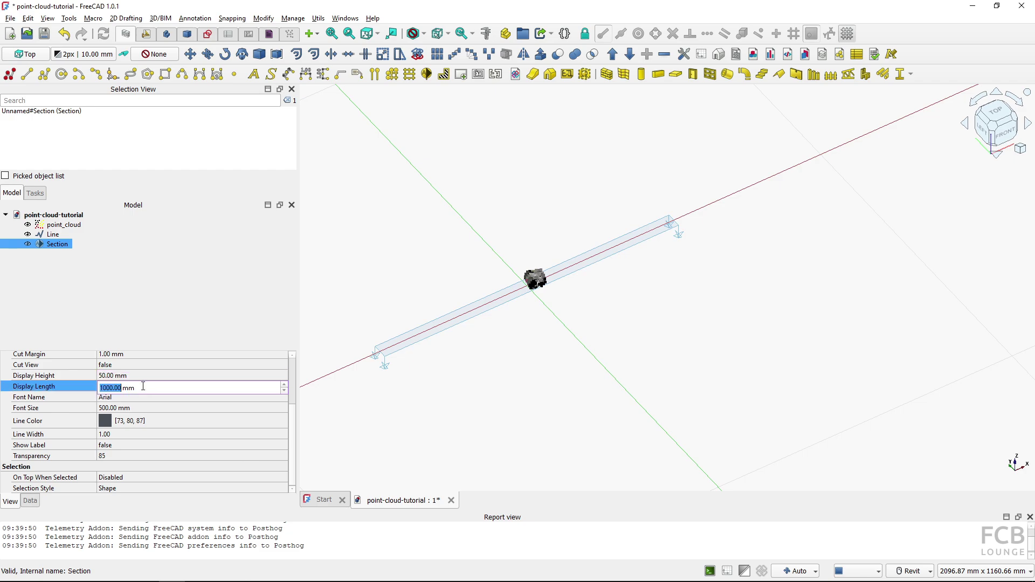
type("50")
scroll(507, 283, "up", 10)
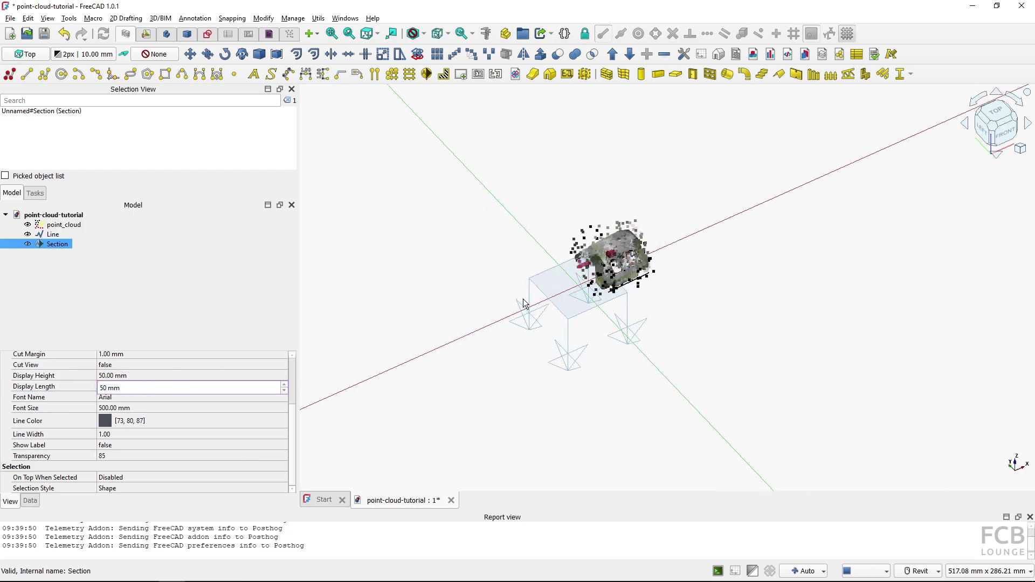
left_click(585, 339)
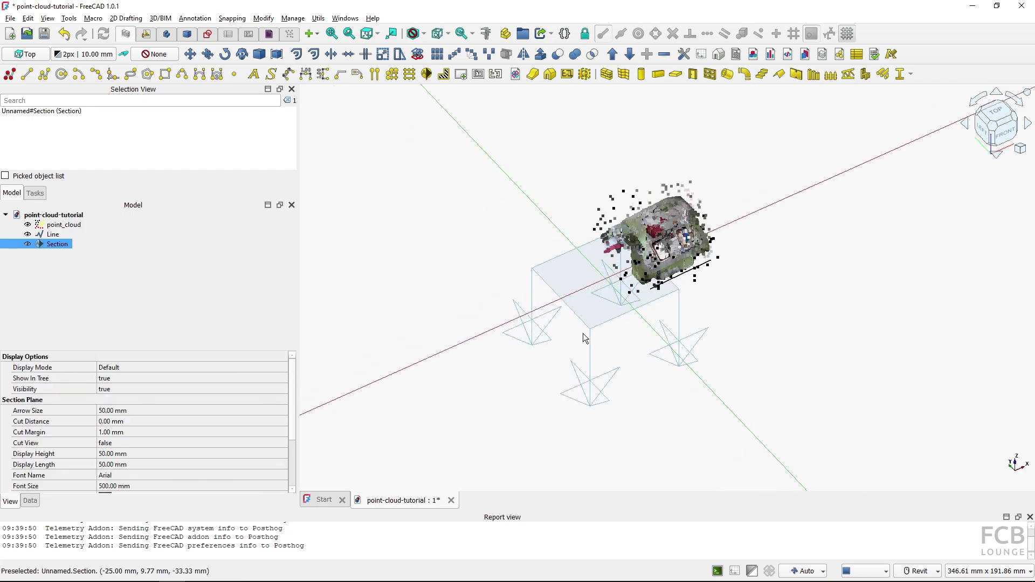
- Raise the section plane into the middle of the room by setting its placement's Z position to 10 mm
left_click(1004, 142)
scroll(621, 335, "up", 3)
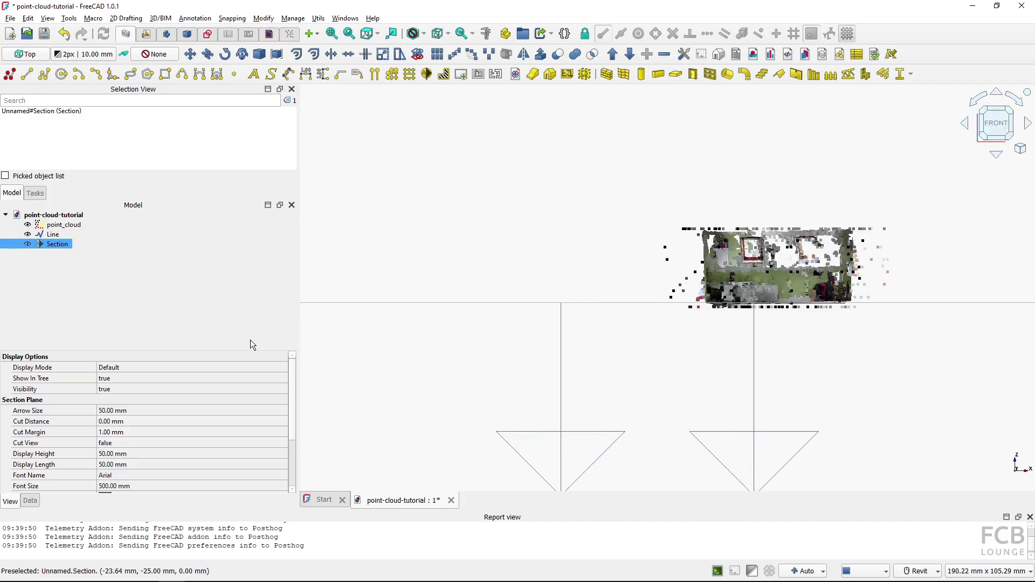
left_click(38, 502)
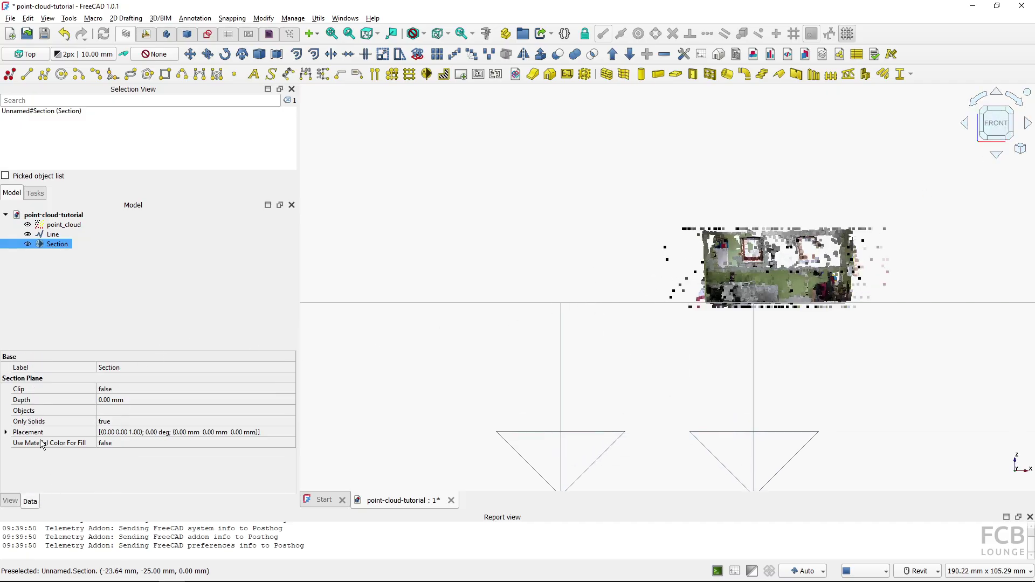
left_click(7, 432)
left_click(17, 464)
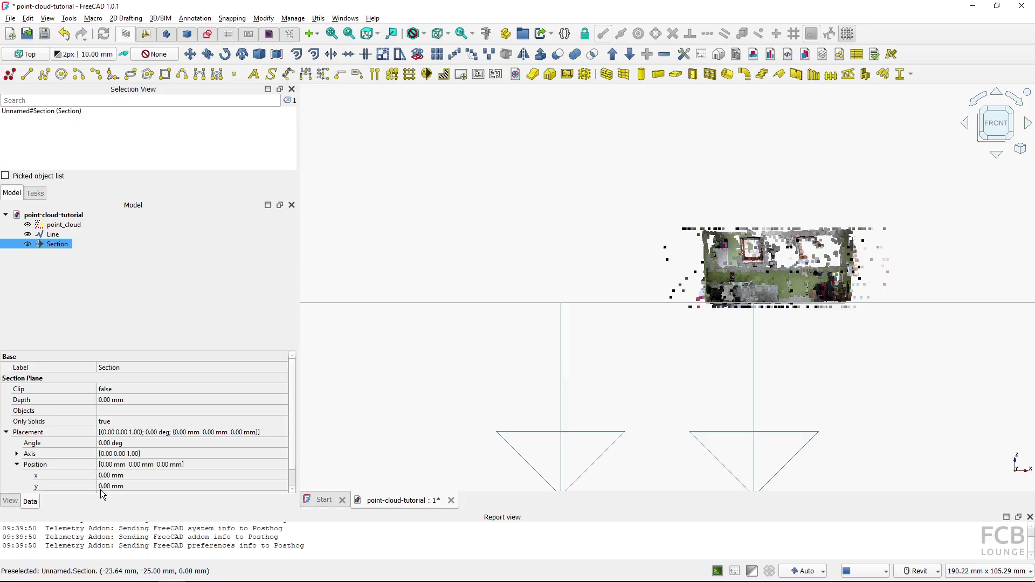
scroll(128, 464, "down", 1)
left_click(129, 477)
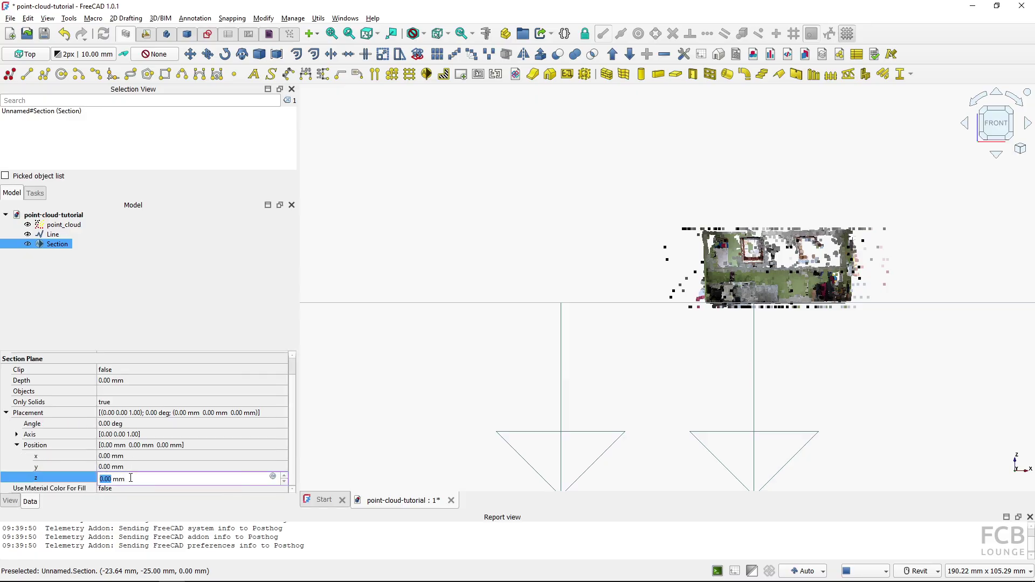
type("5")
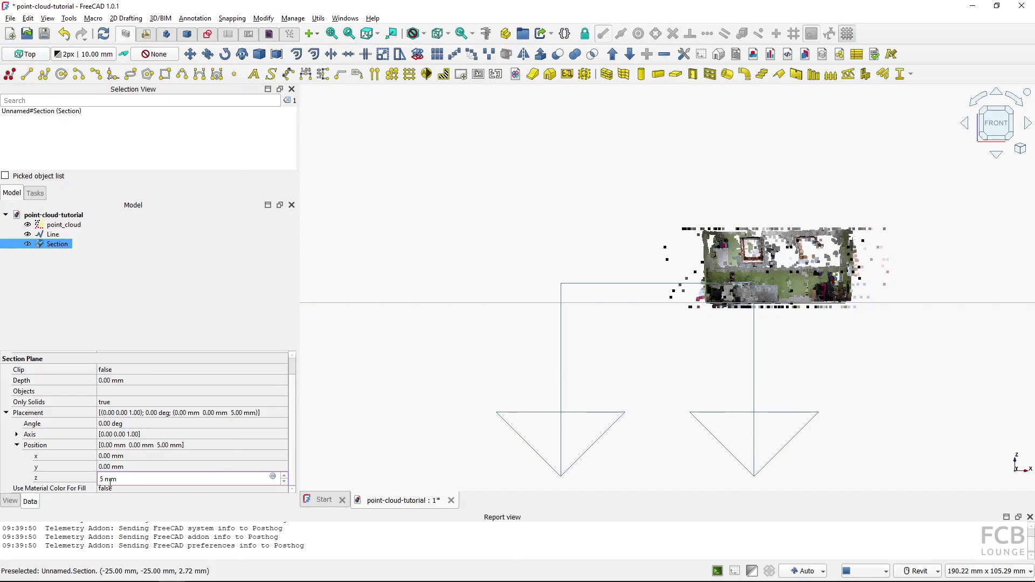
type("10")
key("Return")
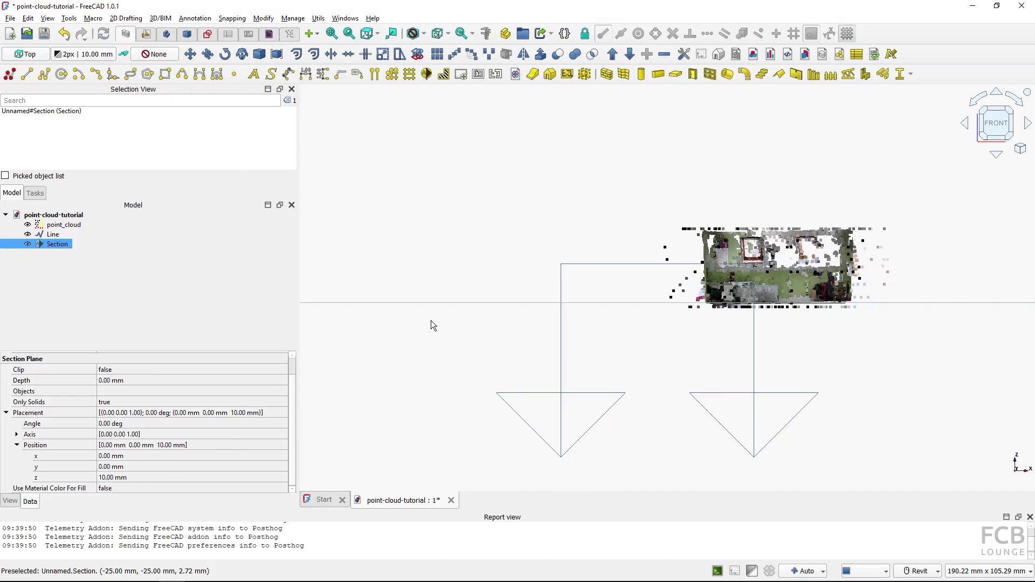
- Enable Cut View on the section plane and examine the cut-open room from several angles
middle_click_drag(579, 272, 653, 324, "shift")
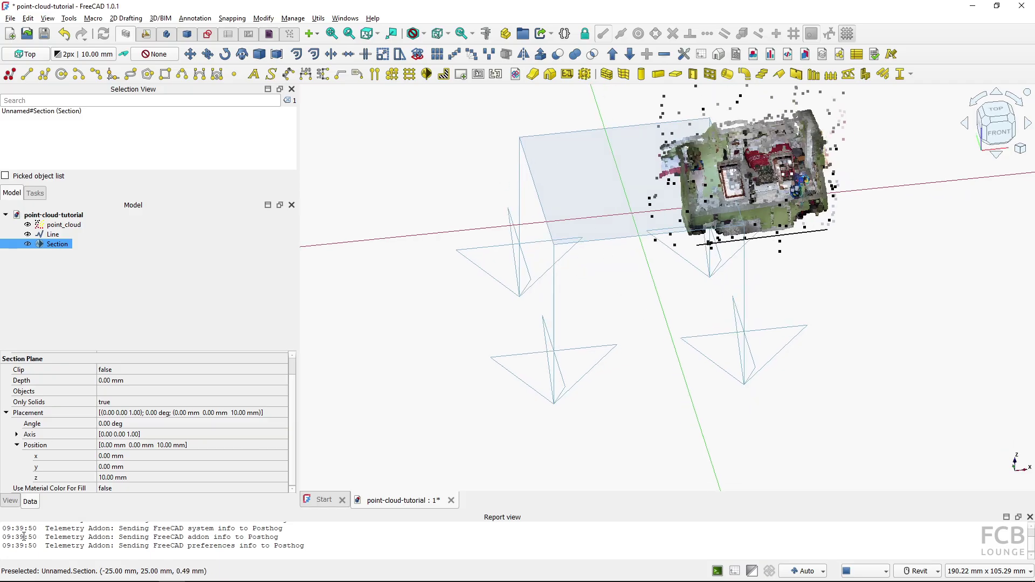
left_click(11, 501)
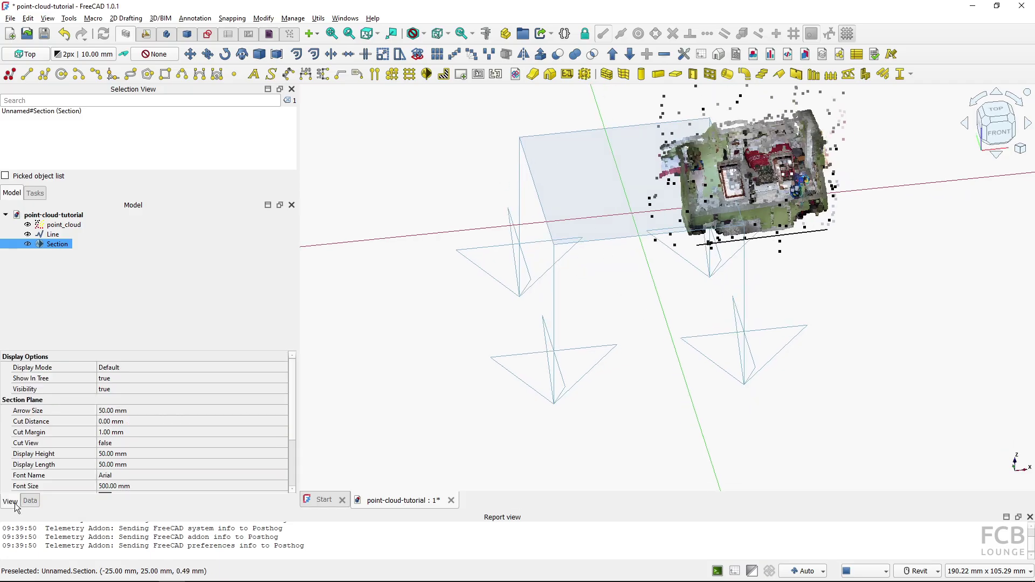
left_click(114, 445)
left_click(108, 454)
left_click(453, 336)
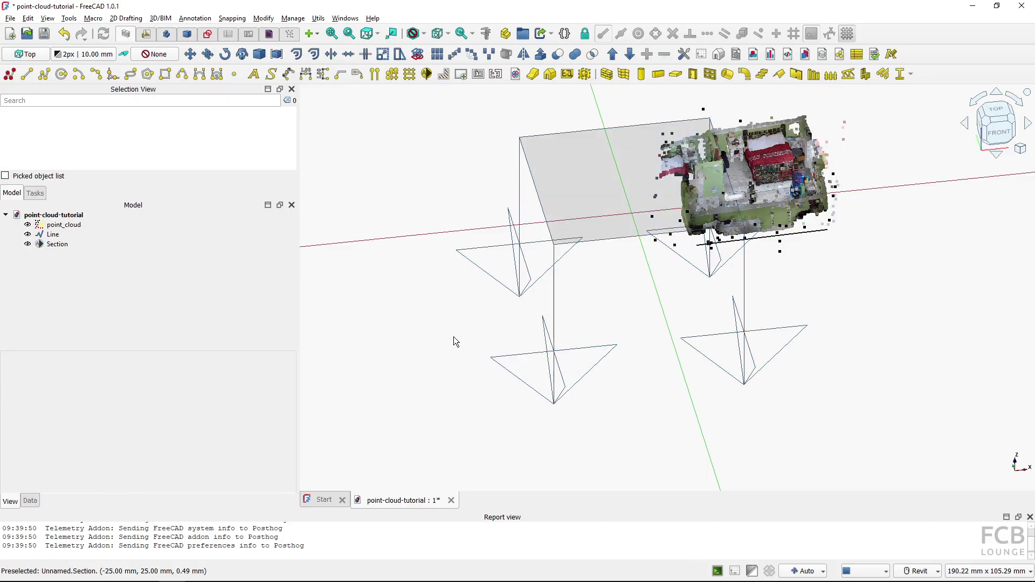
middle_click_drag(453, 342, 620, 267, "shift")
scroll(679, 249, "up", 5)
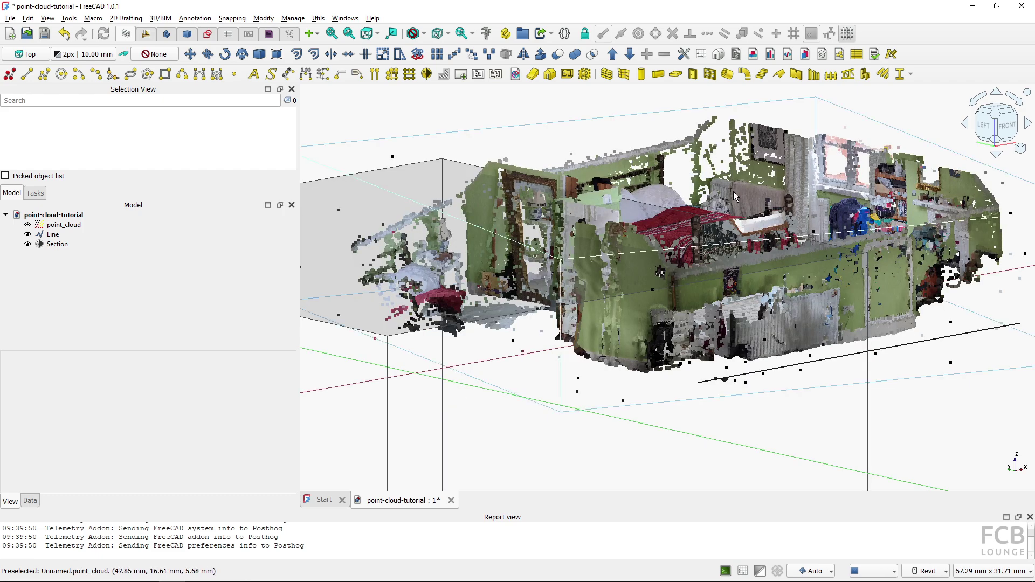
scroll(741, 244, "down", 3)
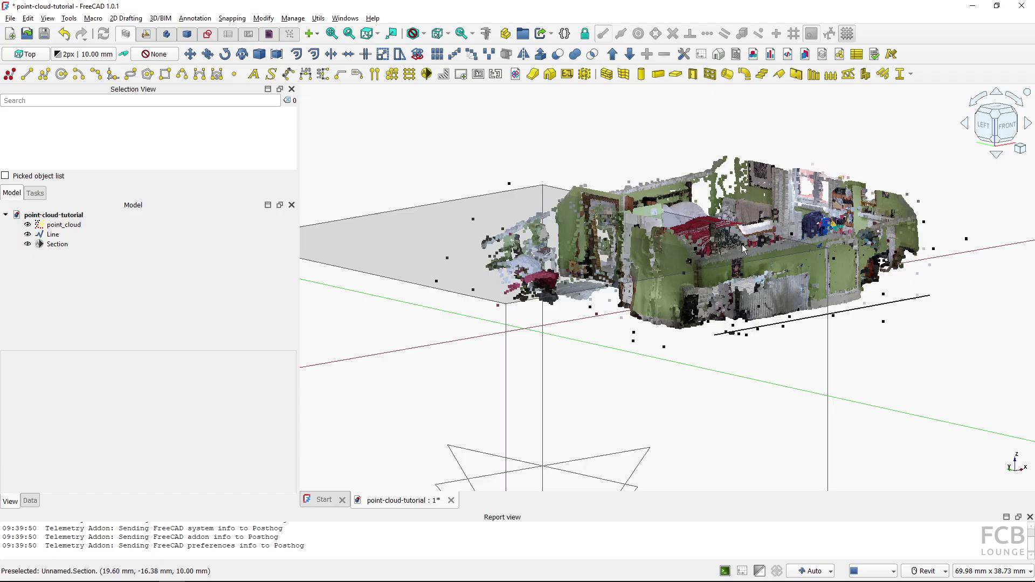
middle_click_drag(667, 278, 595, 323, "shift")
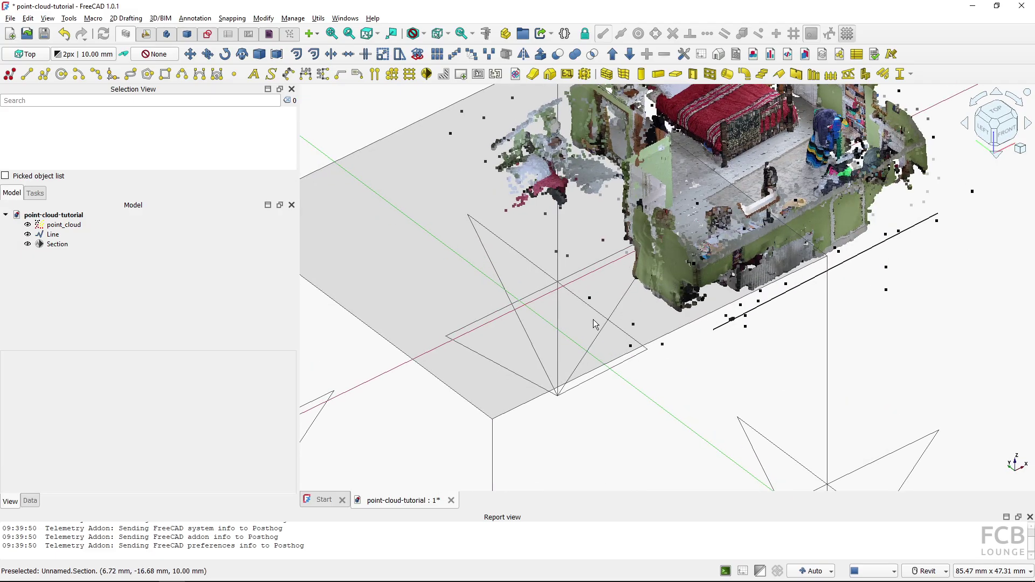
scroll(595, 320, "down", 2)
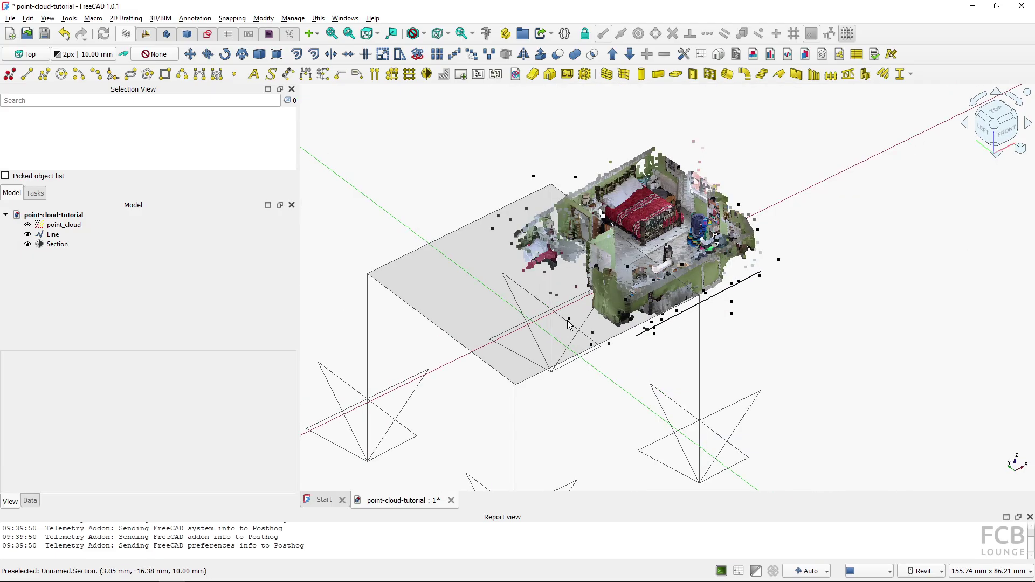
- Set the section plane's Cut View to false and hide the section plane
left_click(57, 244)
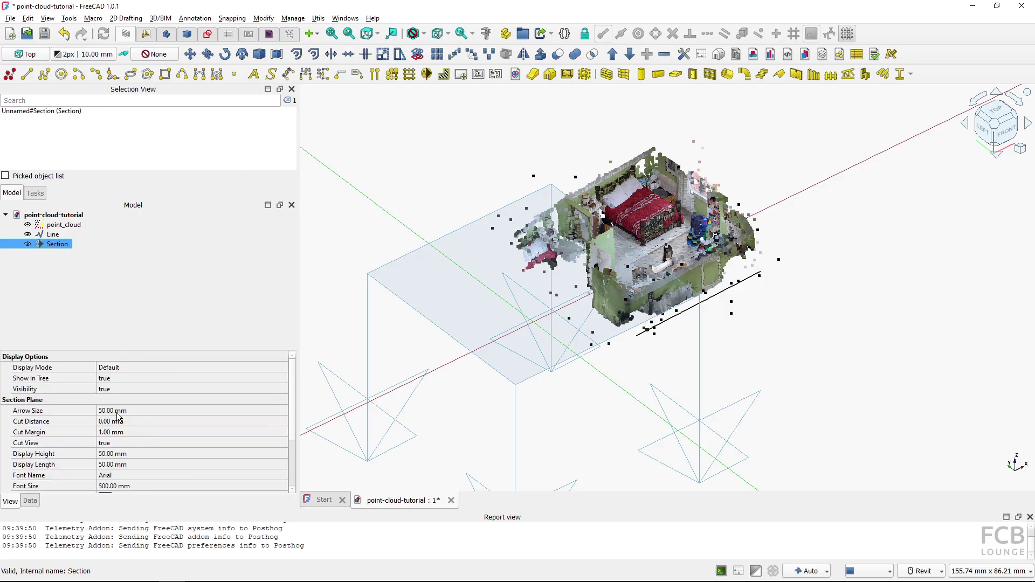
left_click(116, 444)
left_click(116, 443)
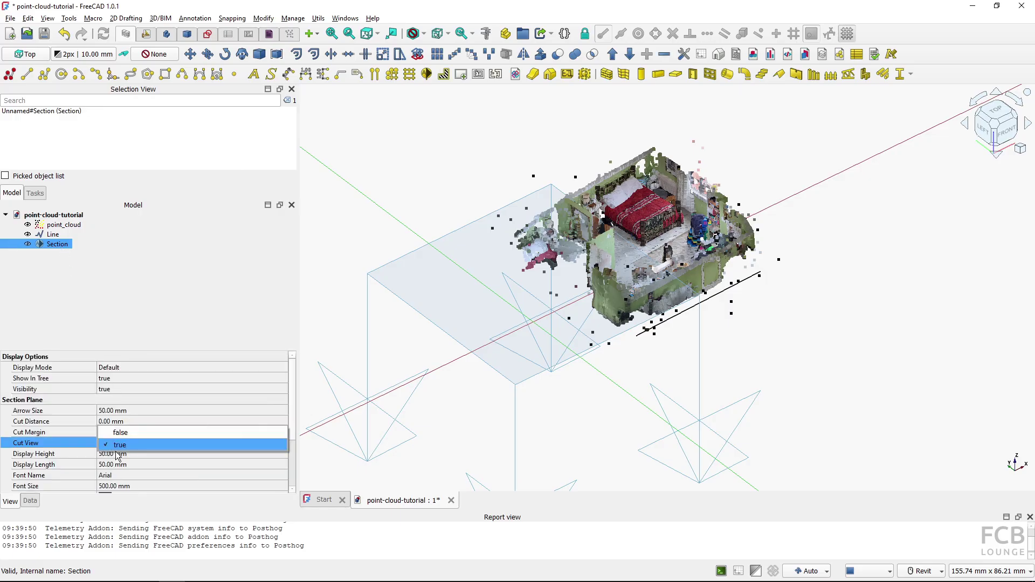
left_click(125, 435)
left_click(28, 245)
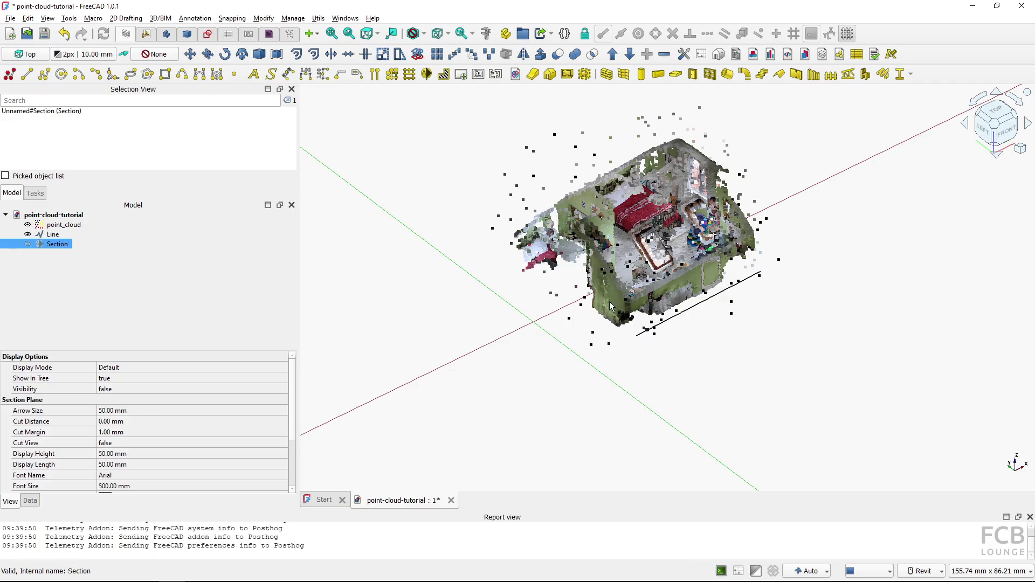
- In the Points workbench, cut away the point cloud's left strip beside the bedroom, from the top view, with a four-corner polygon
left_click(994, 111)
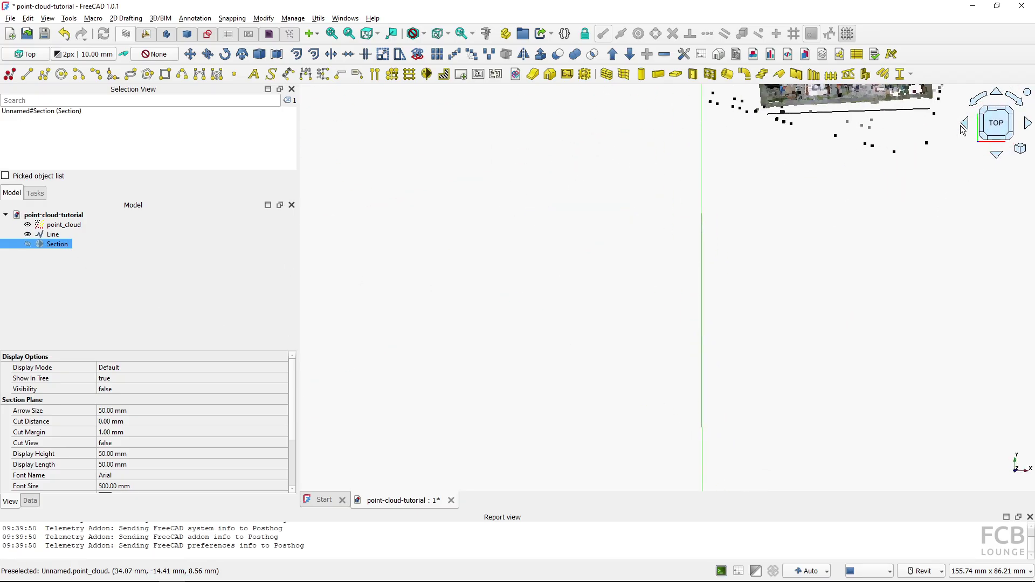
middle_click_drag(732, 242, 560, 414)
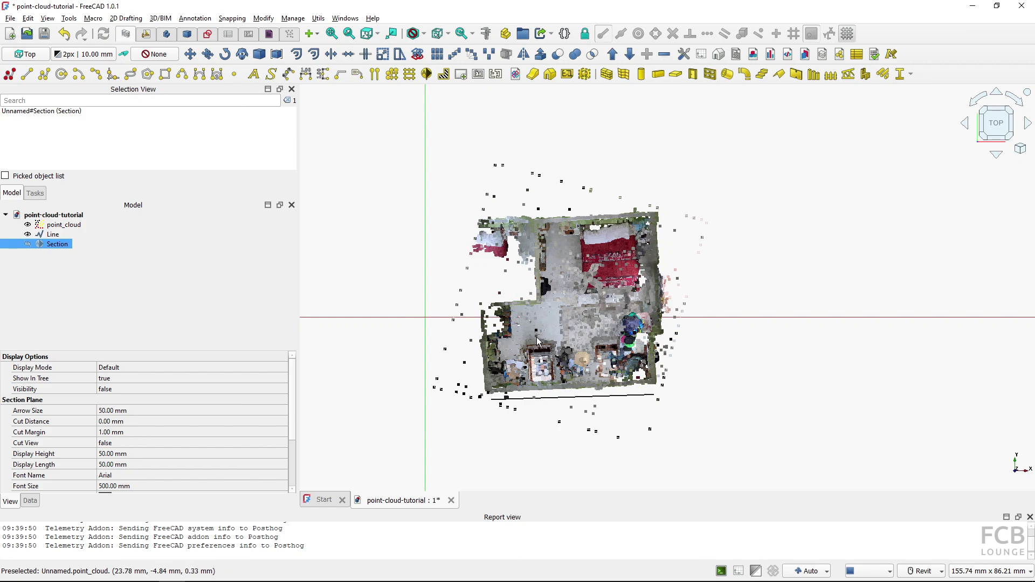
left_click(292, 36)
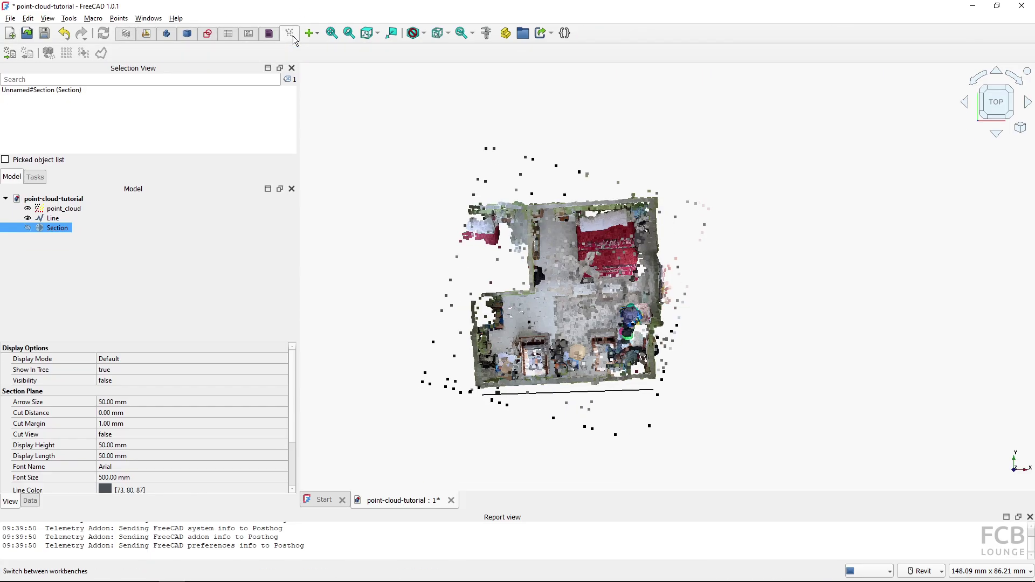
left_click(83, 207)
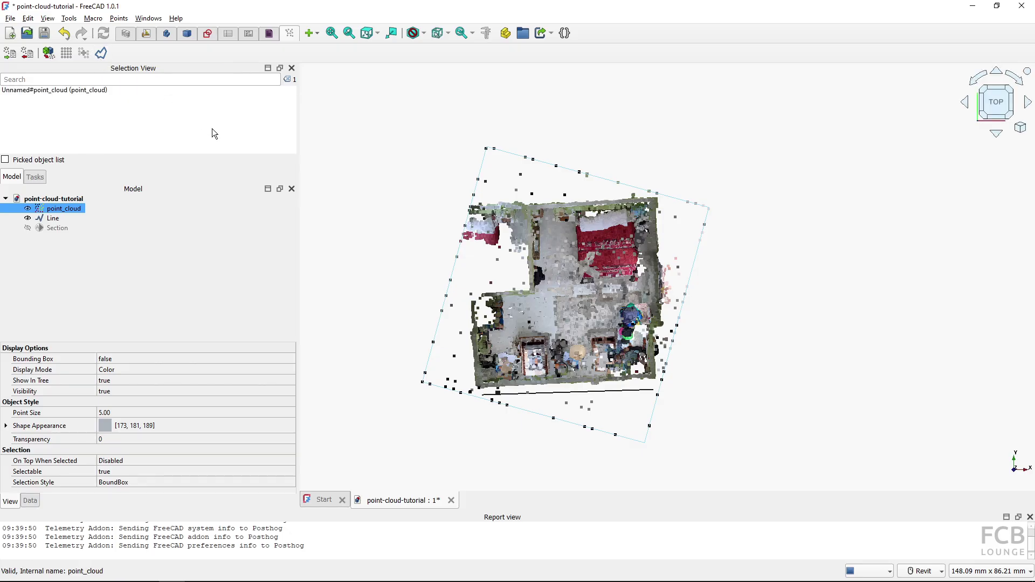
left_click(101, 52)
left_click(524, 204)
left_click(537, 434)
left_click(439, 426)
left_click(436, 168)
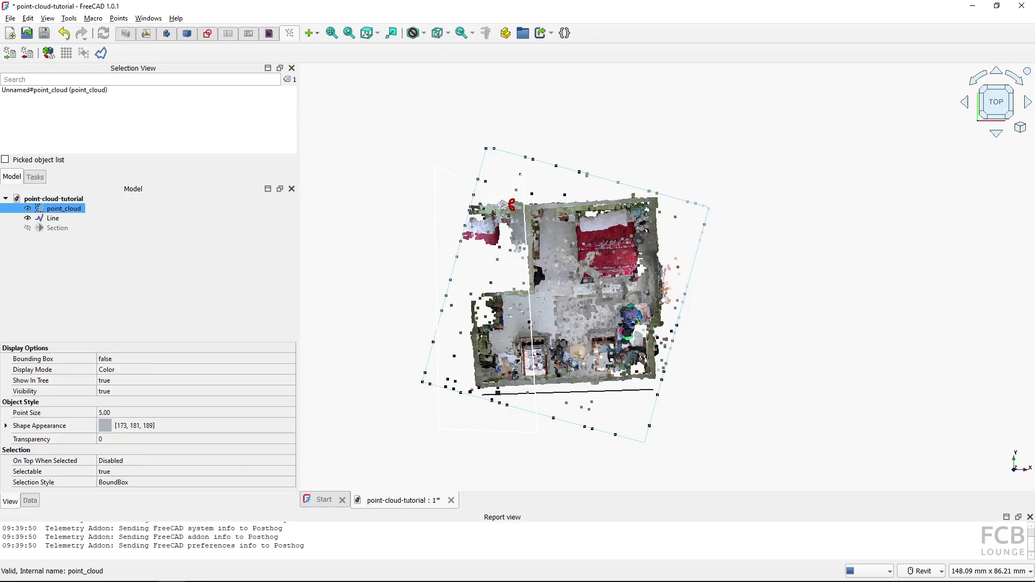
right_click(458, 156)
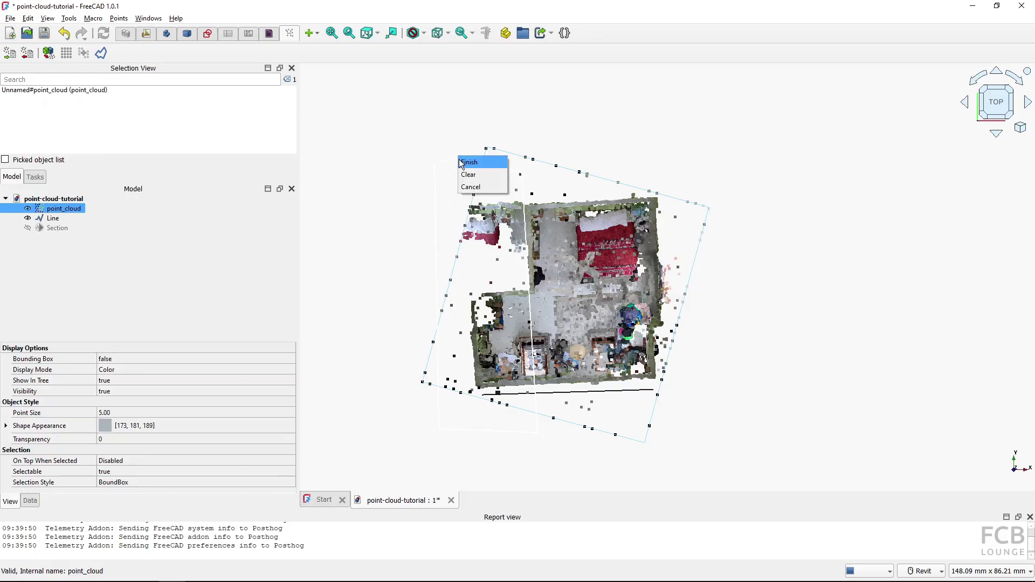
left_click(477, 163)
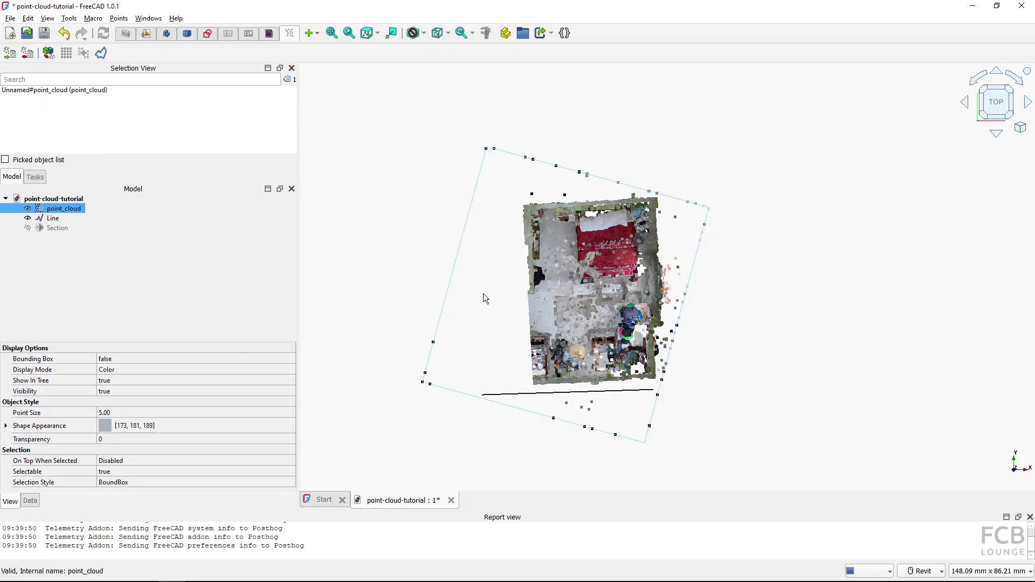
mouse_move(474, 315)
middle_mouse_down("shift")
mouse_move(494, 300)
mouse_move(467, 316)
middle_mouse_up("shift")
scroll(466, 317, "up", 2)
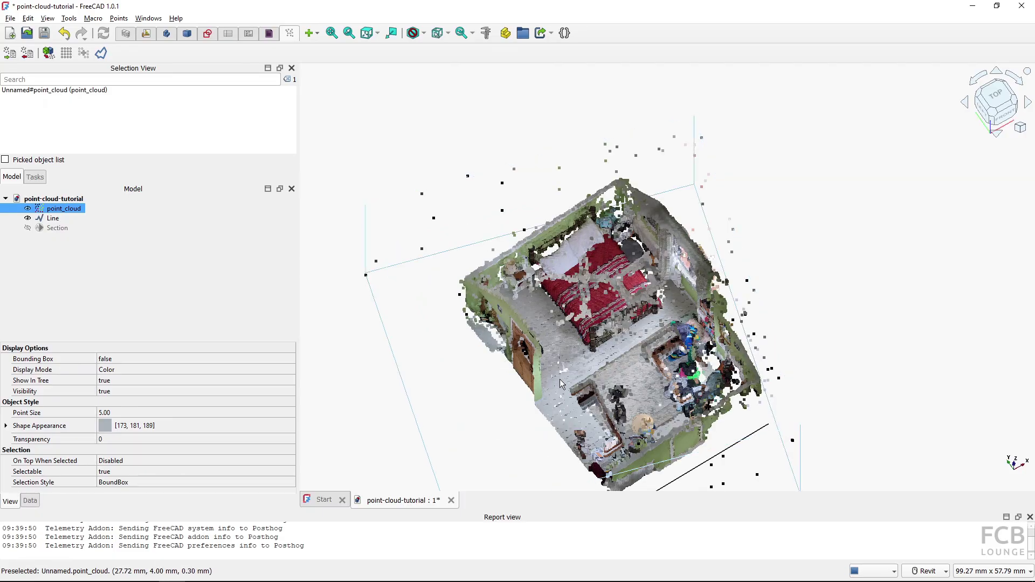
- Delete the measuring line just outside the room's lower wall
left_click(101, 54)
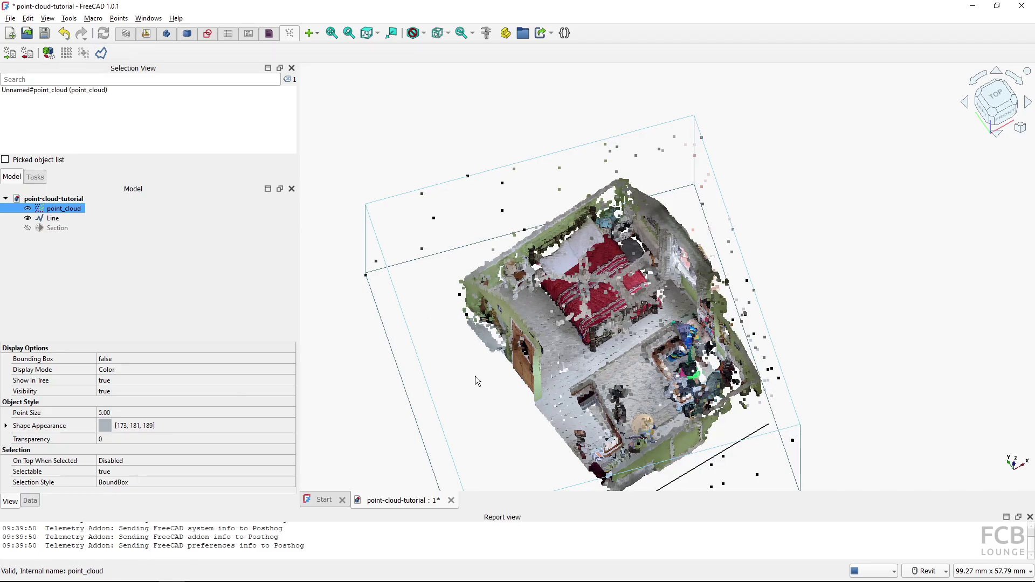
key("2")
left_click(56, 220)
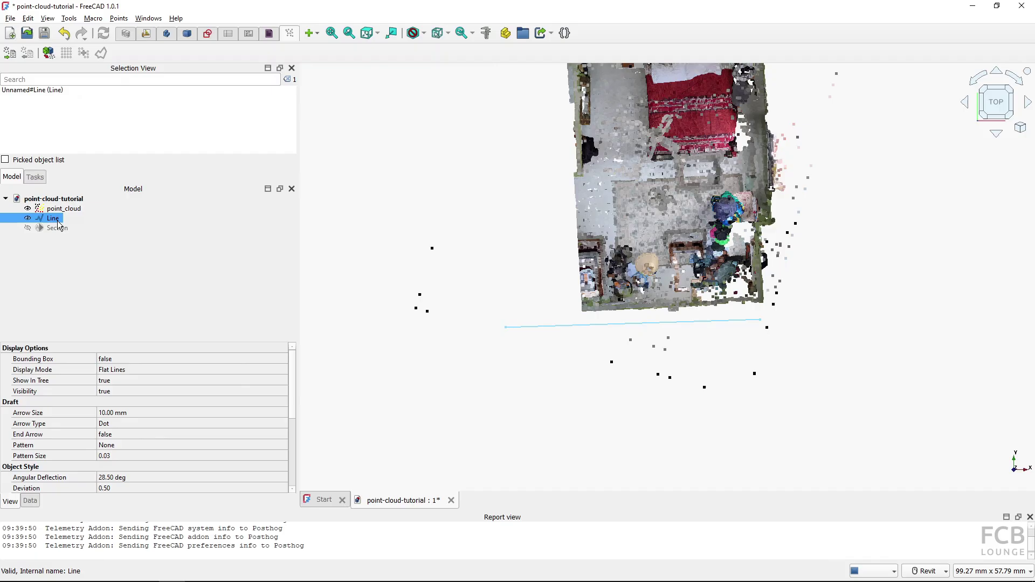
key("Delete")
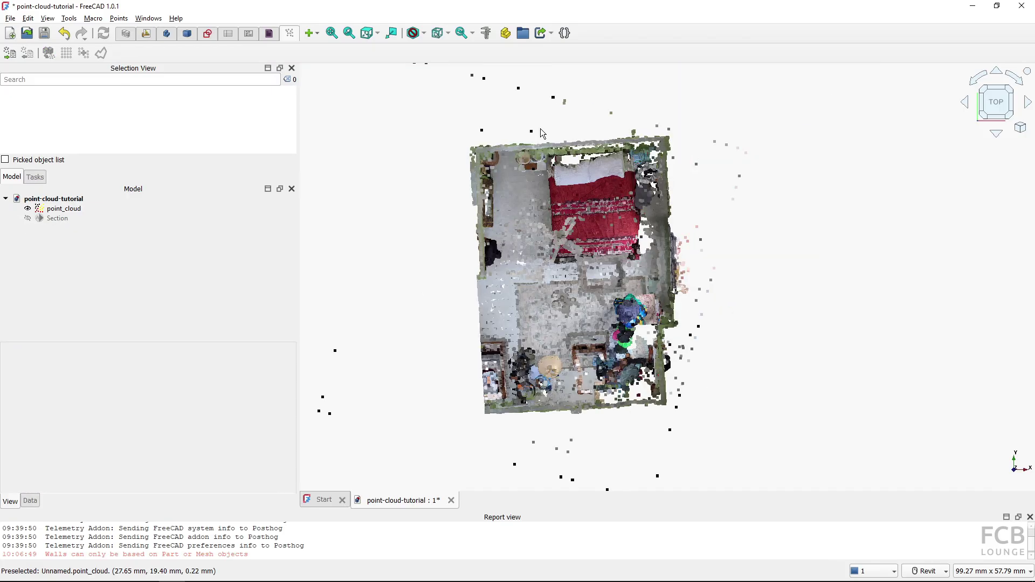
- In the BIM workbench, draw a wall about 25 mm long, 2 mm wide and 15 mm high along the room's upper edge behind the bed
left_click(124, 34)
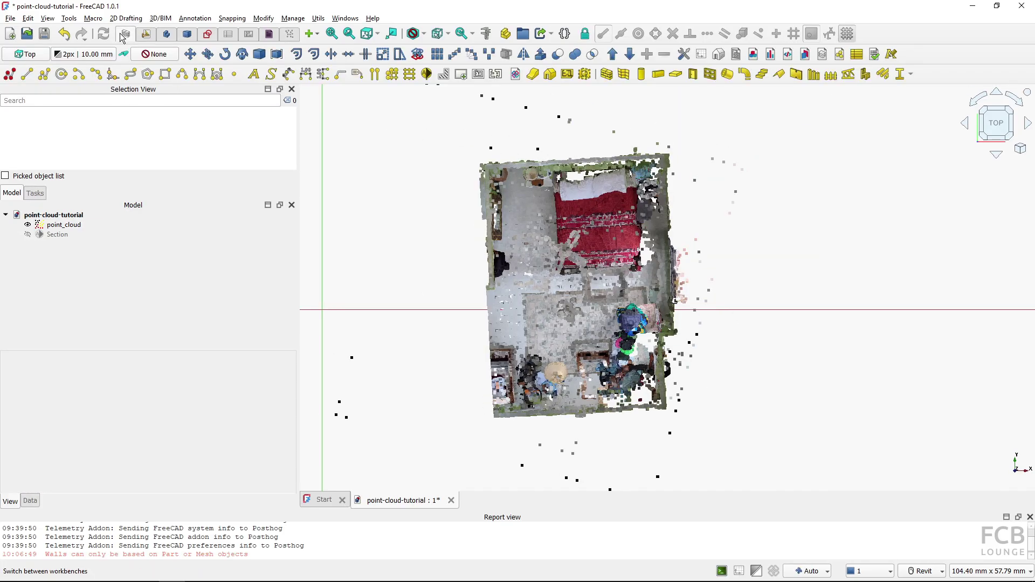
left_click(606, 75)
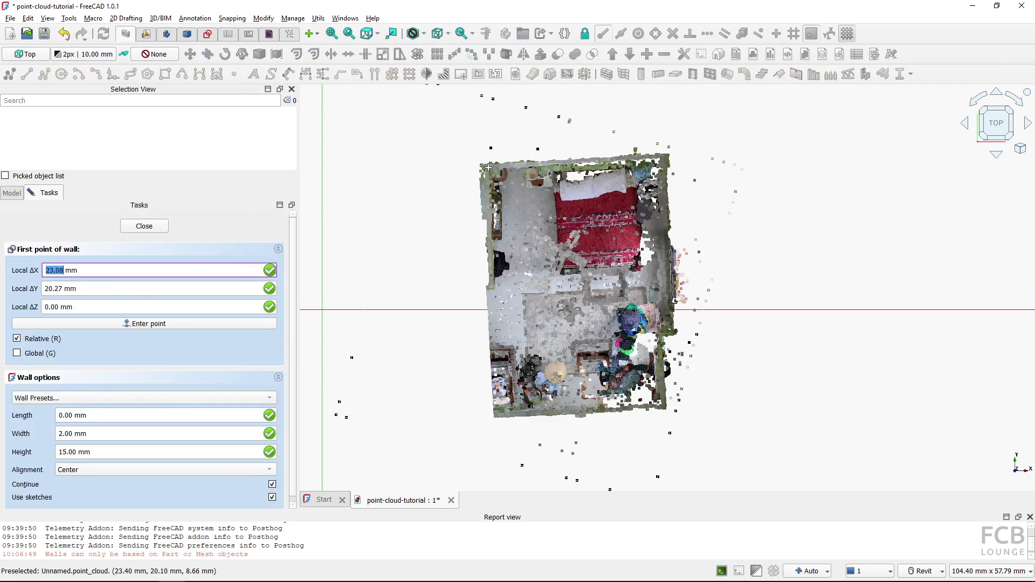
key("Escape")
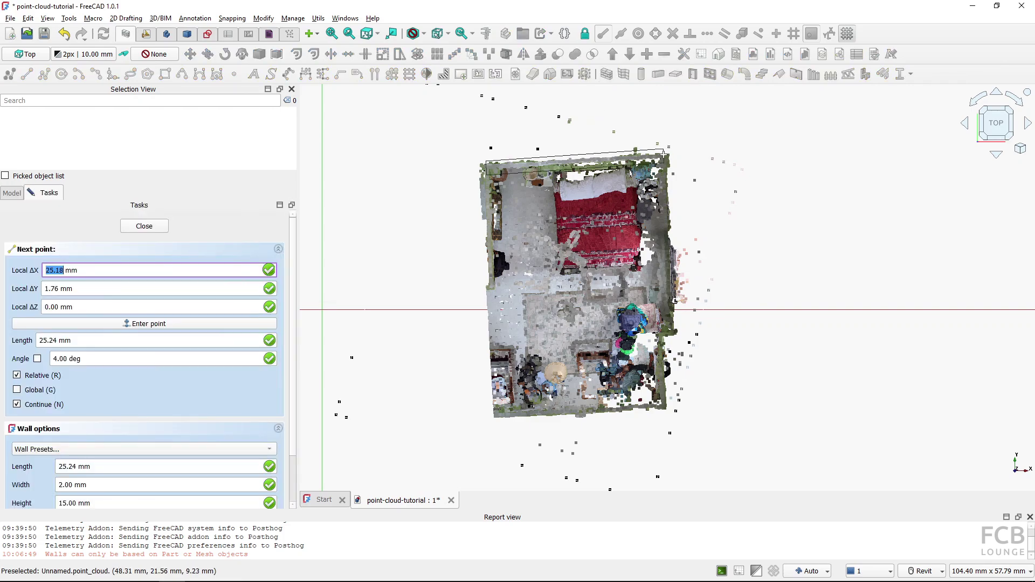
left_click(665, 156)
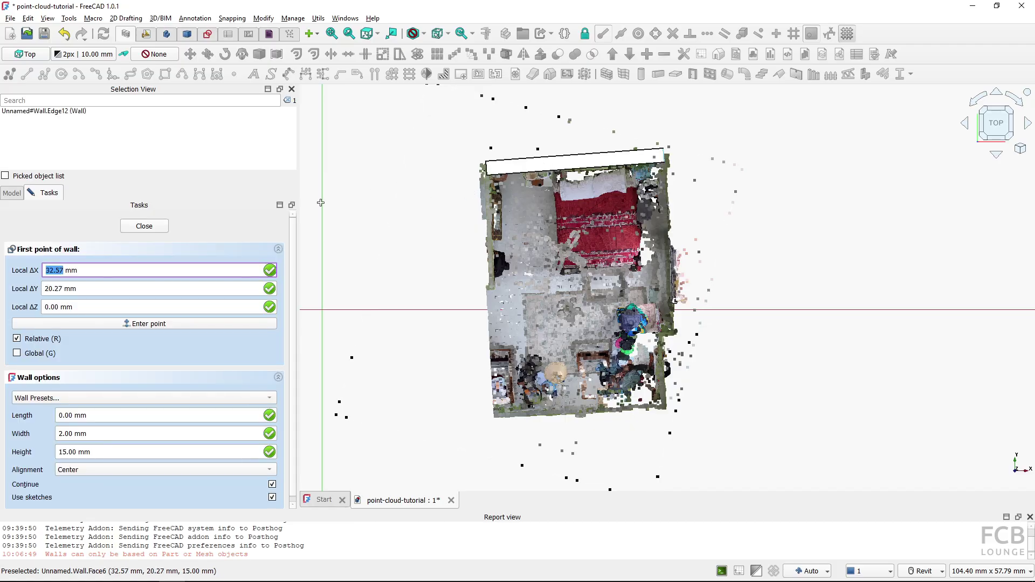
left_click(144, 227)
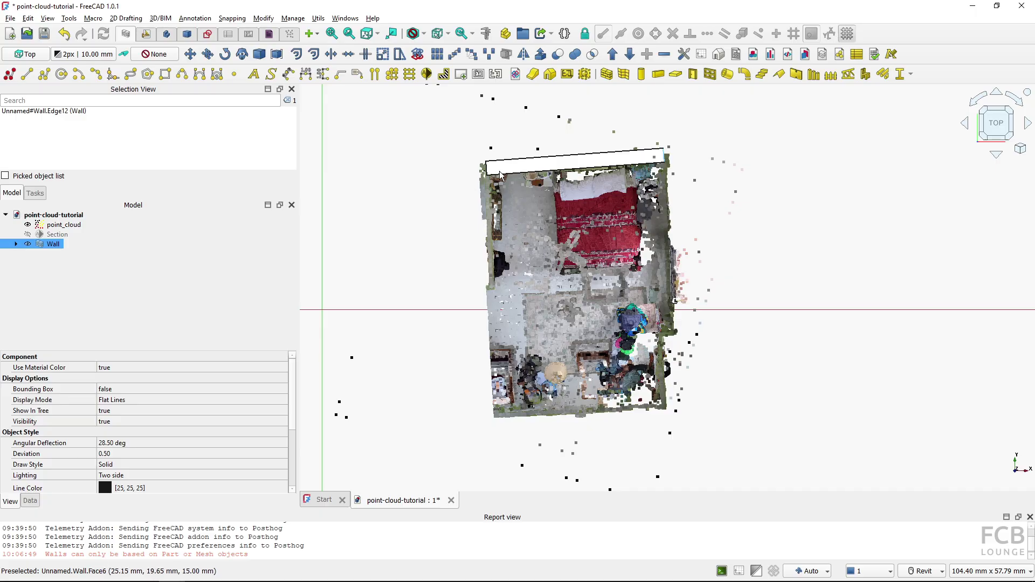
middle_click_drag(452, 245, 537, 162, "shift")
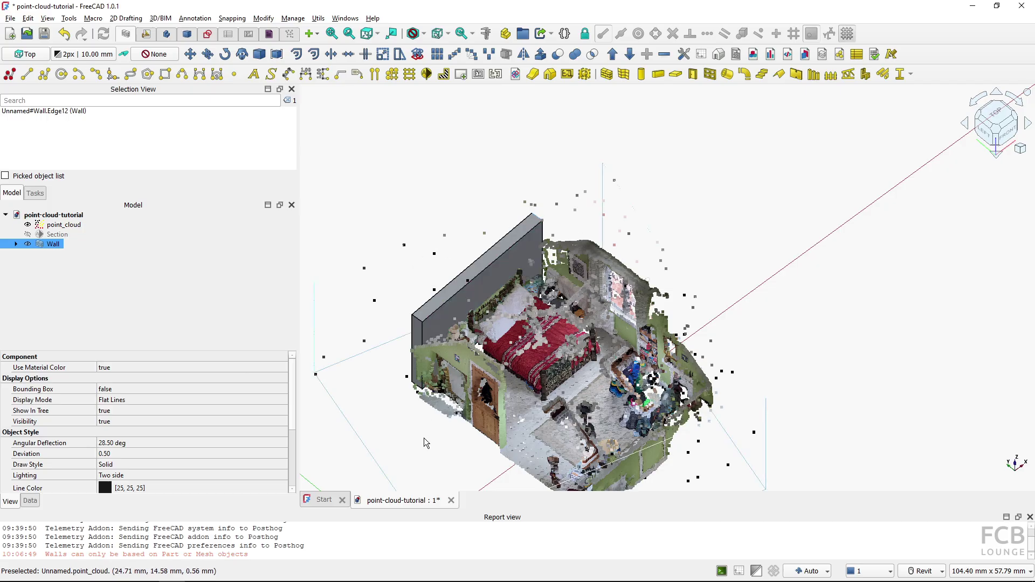
middle_click_drag(425, 441, 447, 344)
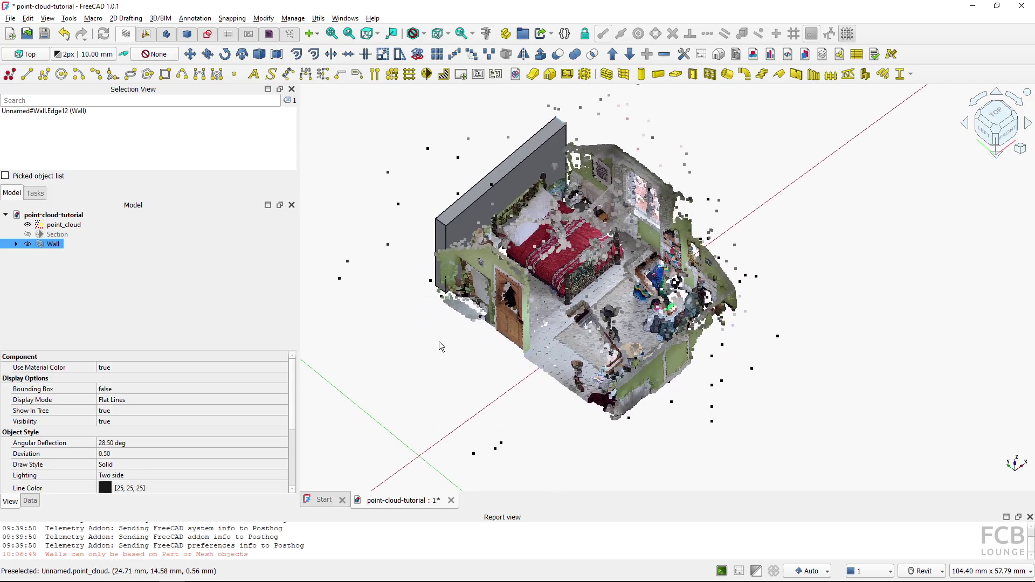
left_click(53, 244)
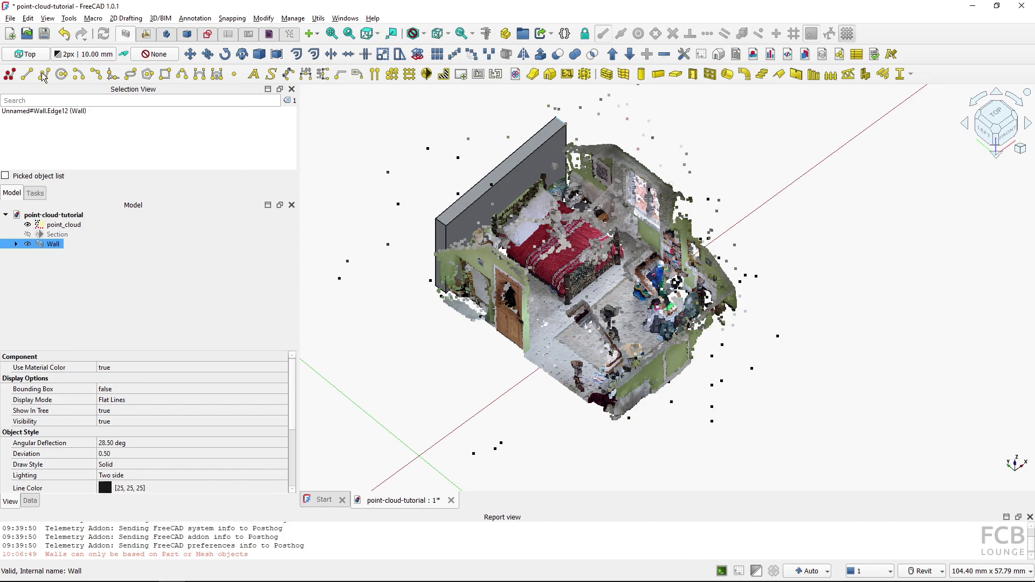
- Create a new empty document and locate pump.e57 in the Documents folder in File Explorer
left_click(10, 34)
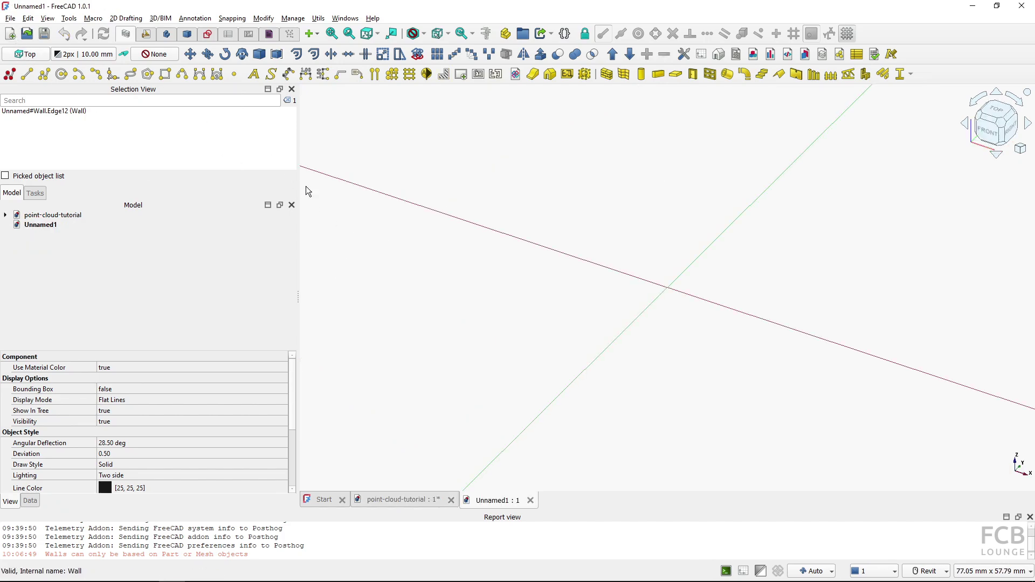
key("super+e")
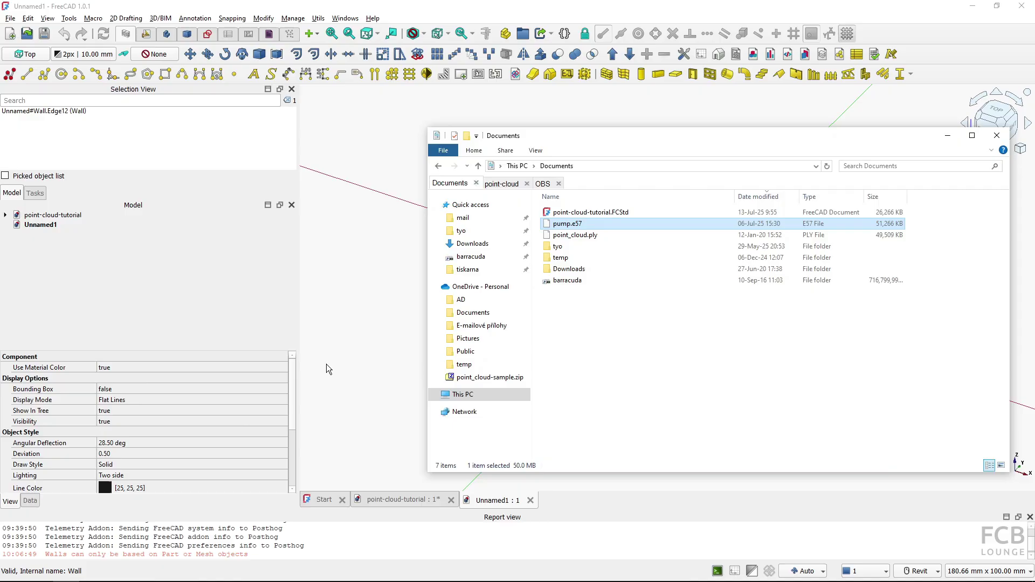
left_click(572, 225)
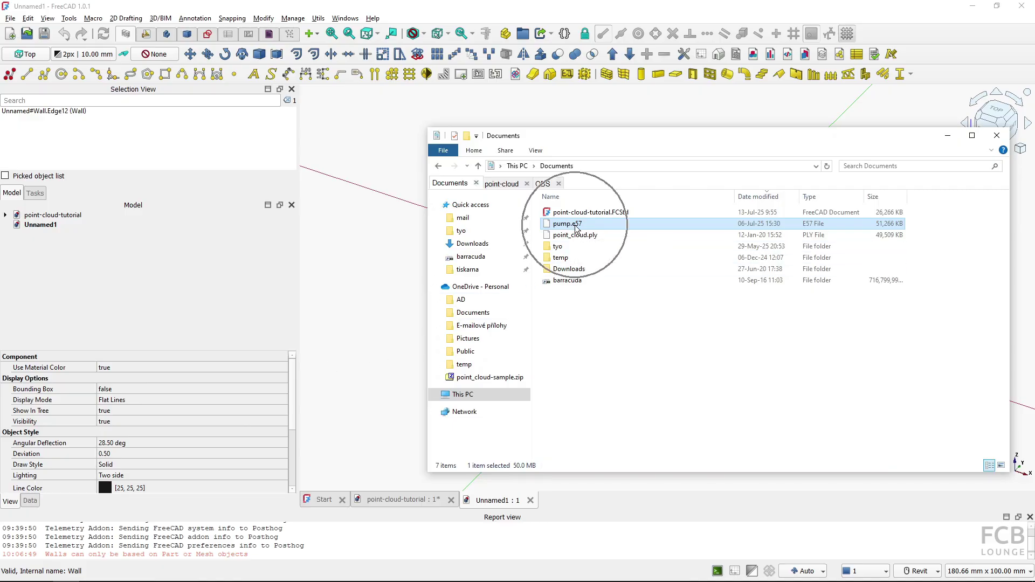
left_click(410, 7)
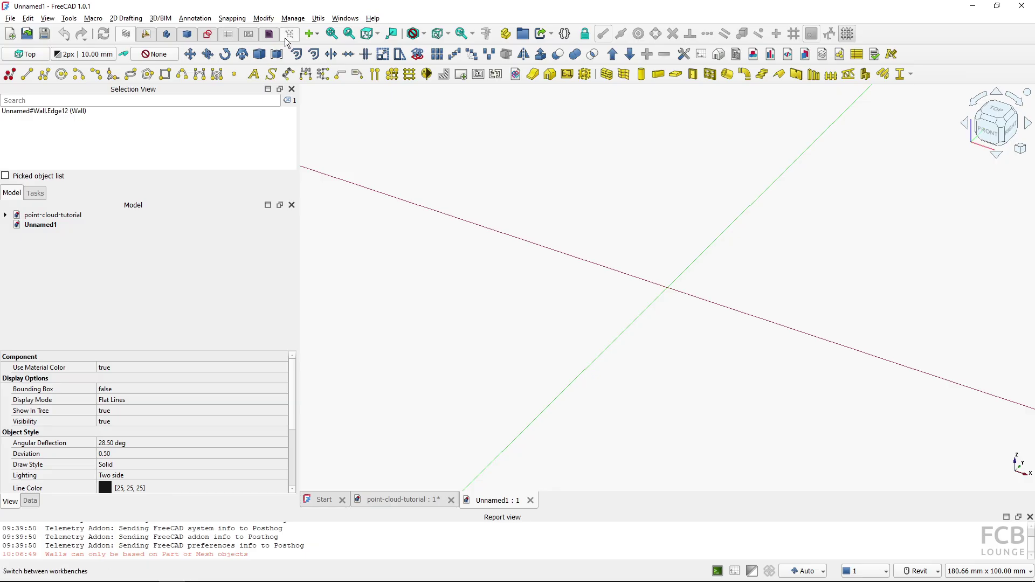
- In the Points workbench, import the point cloud pump.e57 from Documents with the file filter set to All Files
left_click(289, 33)
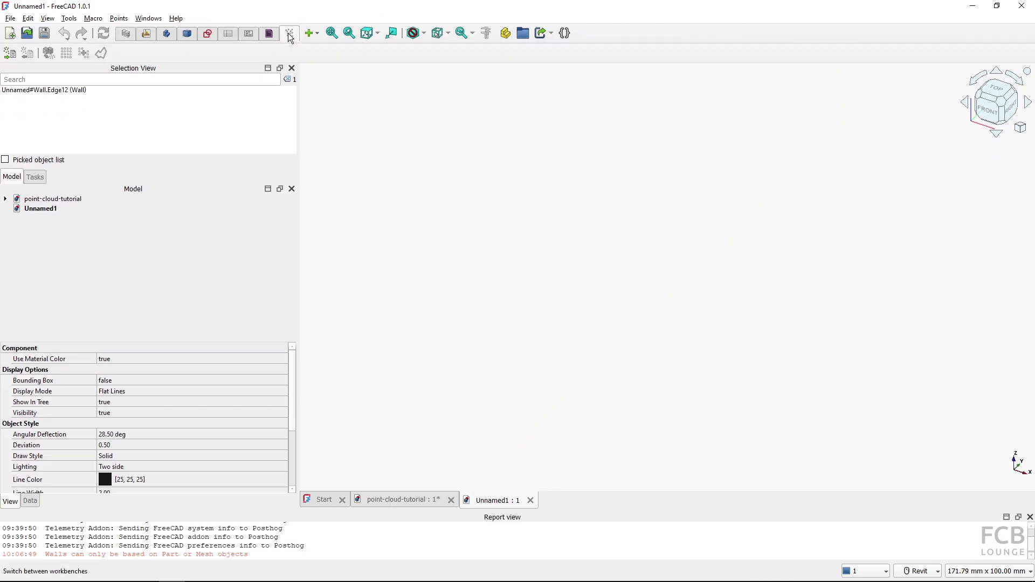
left_click(9, 54)
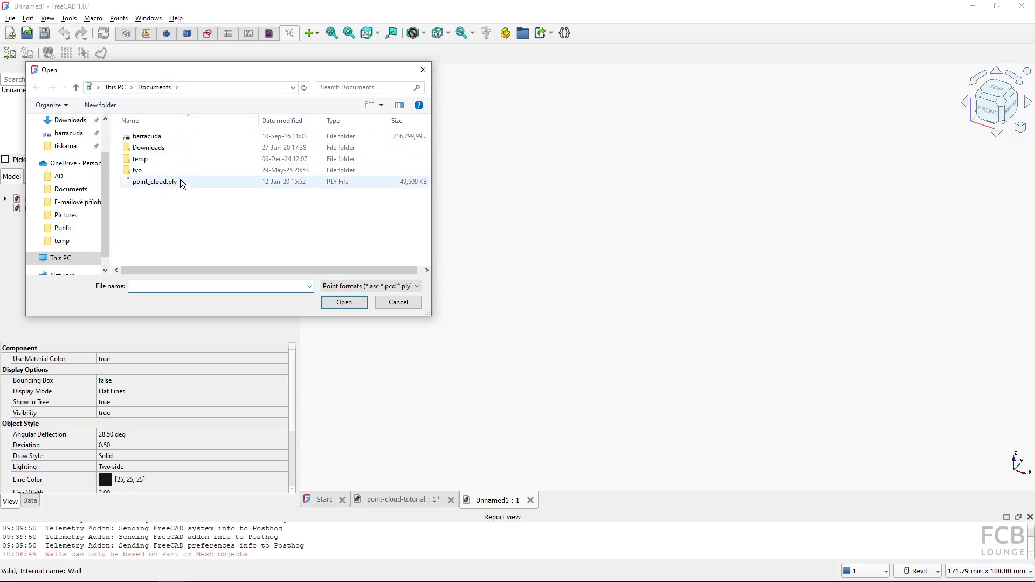
left_click(352, 286)
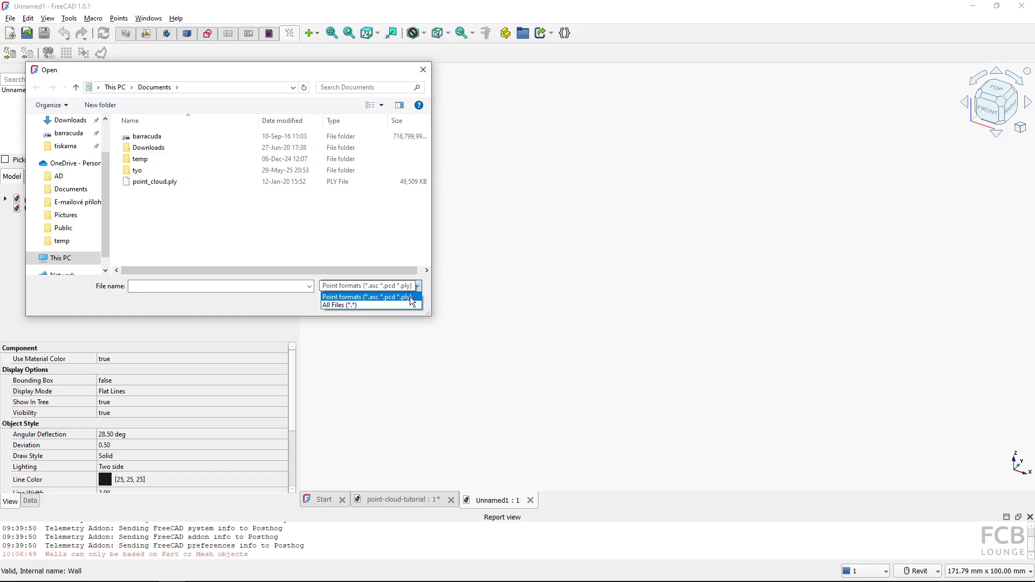
left_click(345, 305)
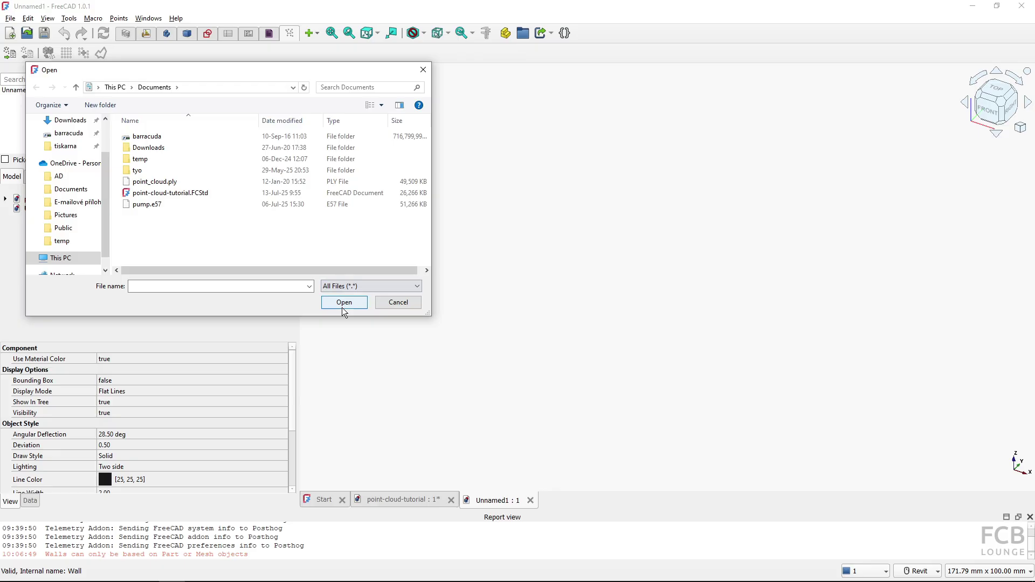
left_click(149, 207)
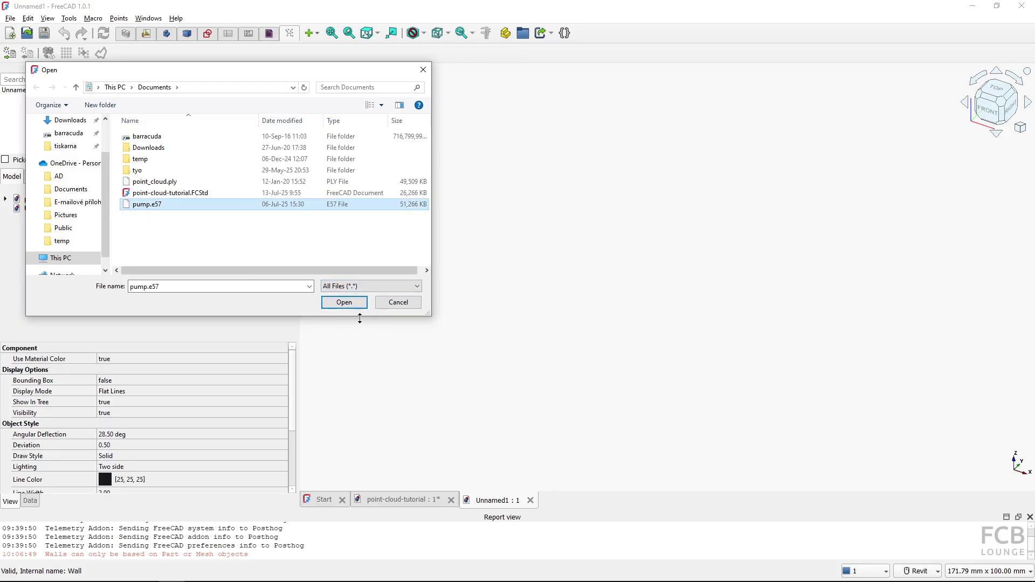
left_click(343, 302)
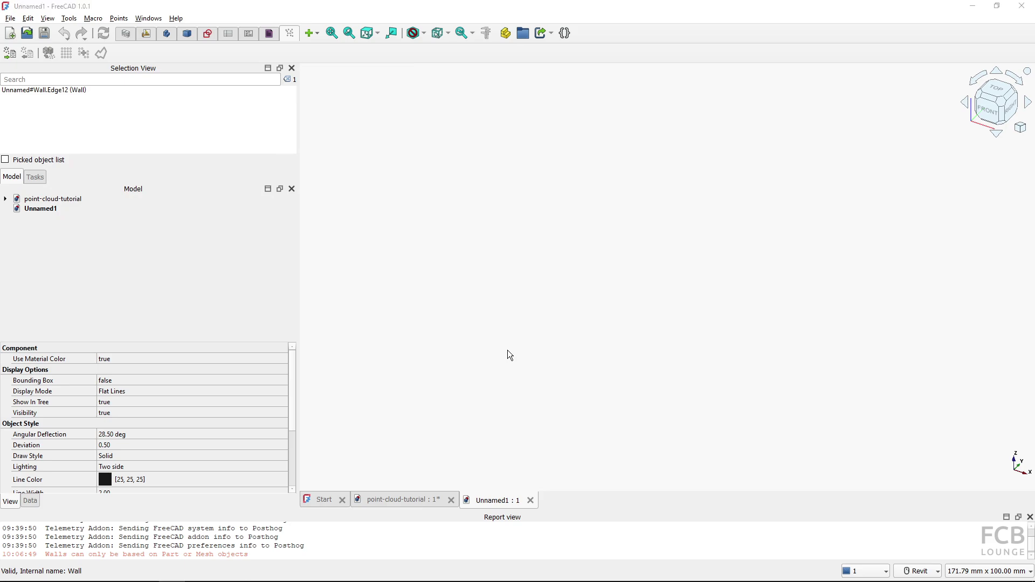
left_click(574, 303)
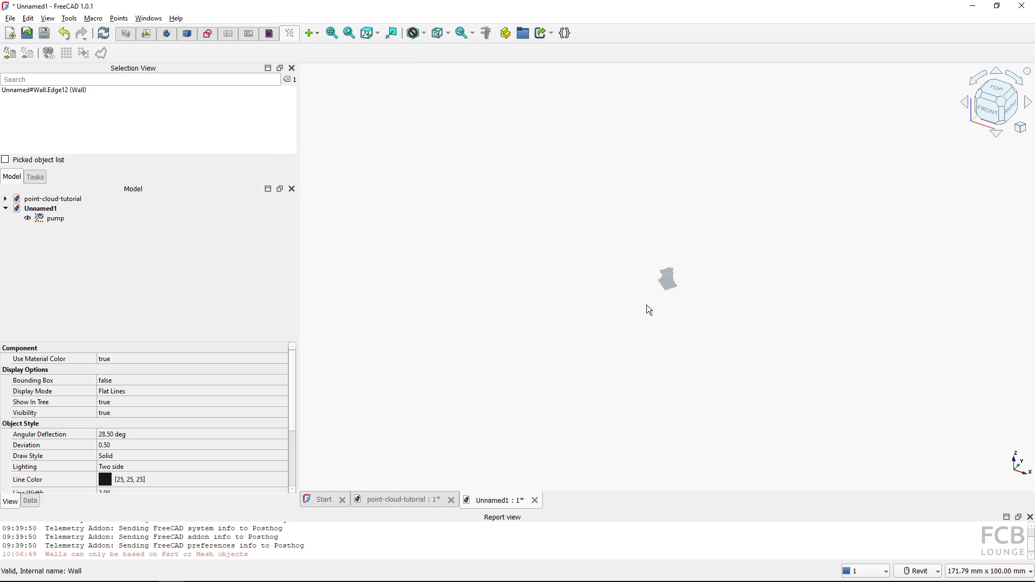
- Set the pump point cloud's Display Mode to Color and examine the scan from several sides
left_click(331, 35)
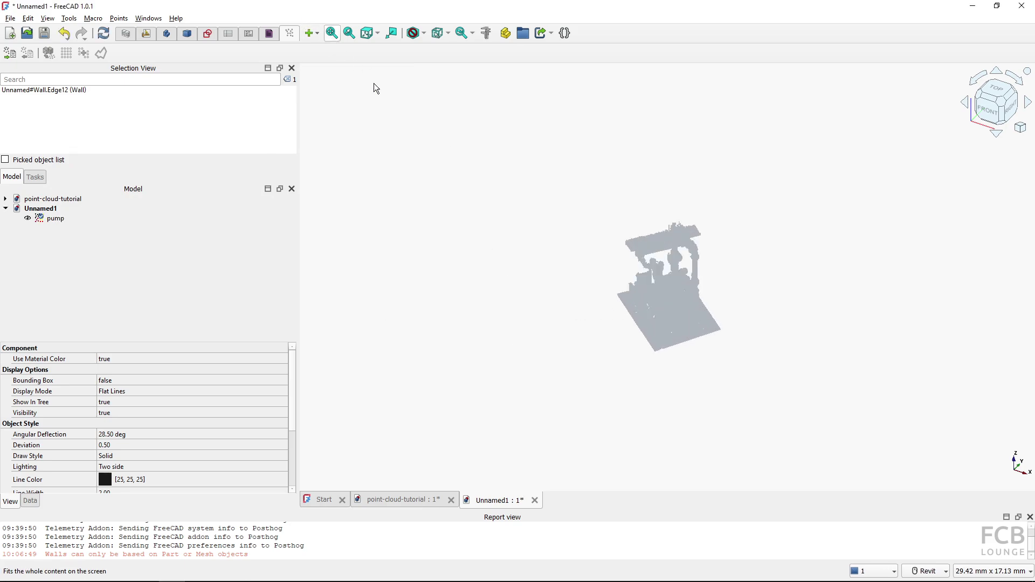
left_click(59, 218)
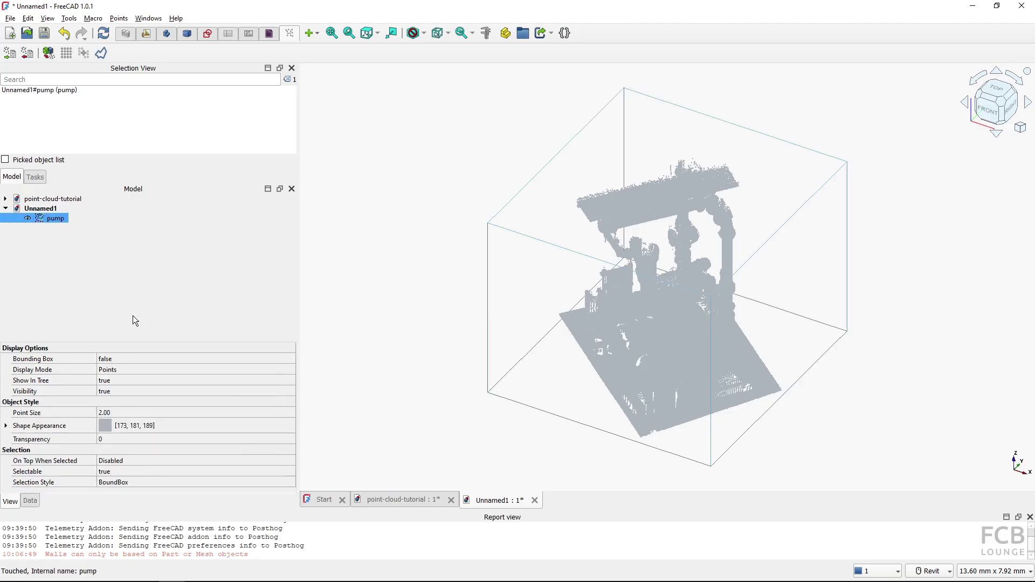
left_click(155, 369)
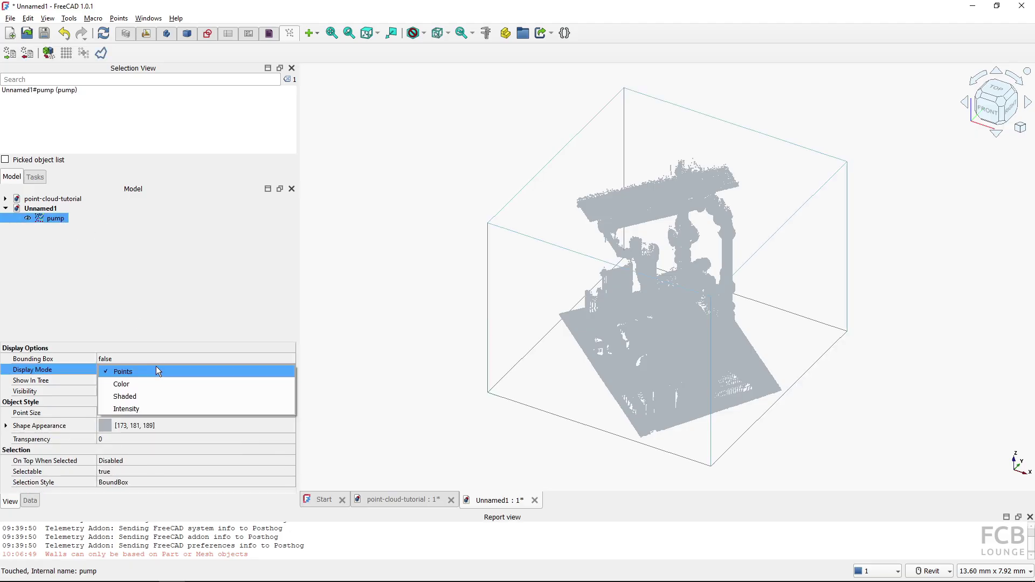
left_click(151, 383)
scroll(550, 340, "up", 5)
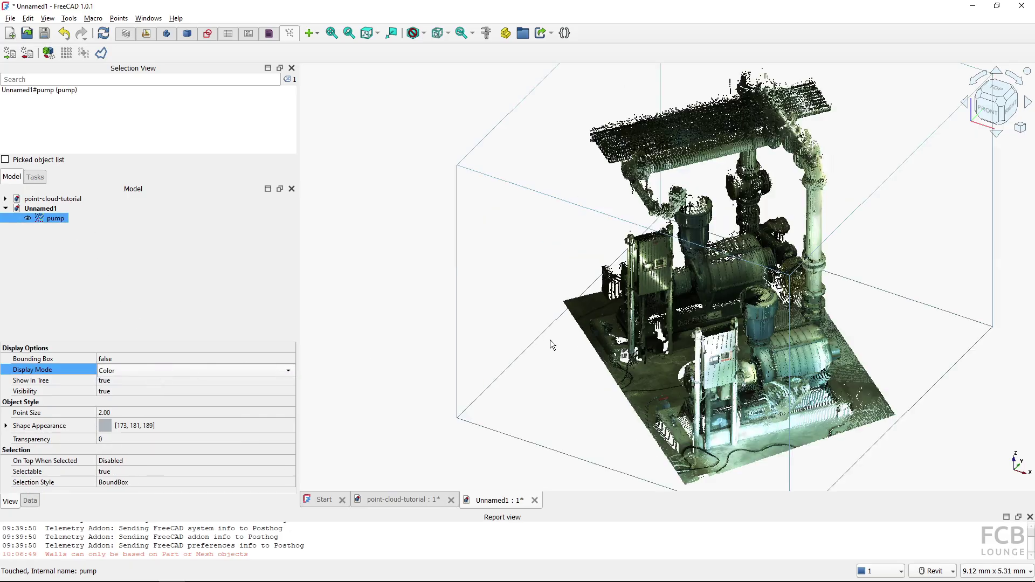
middle_click_drag(551, 339, 662, 346, "shift")
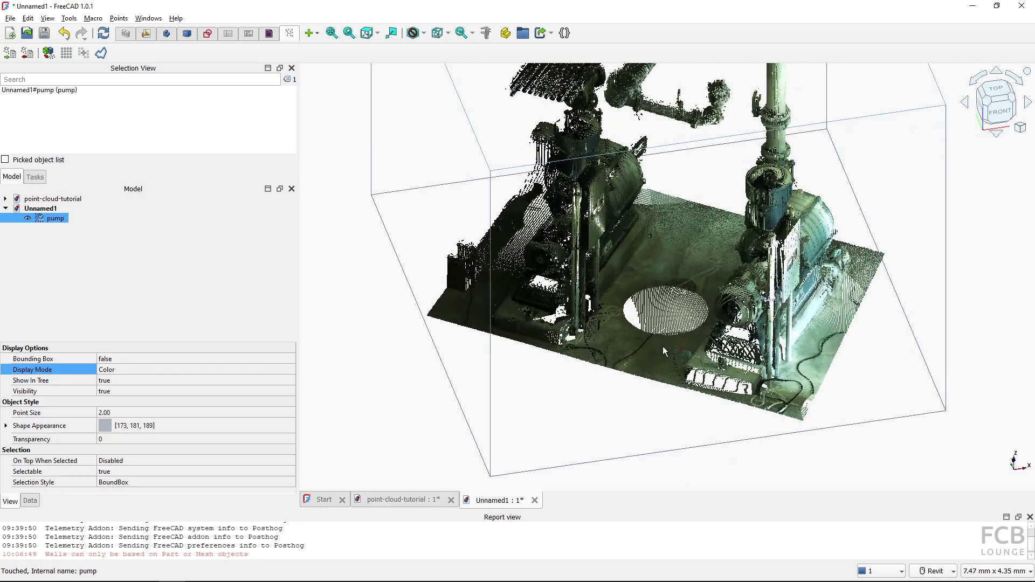
scroll(662, 346, "down", 2)
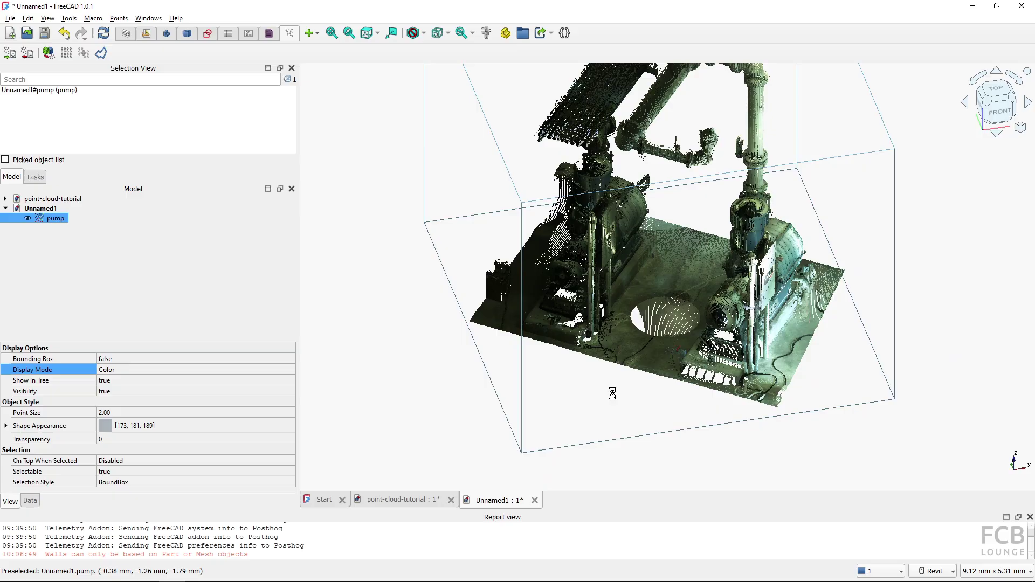
middle_click_drag(611, 390, 753, 419)
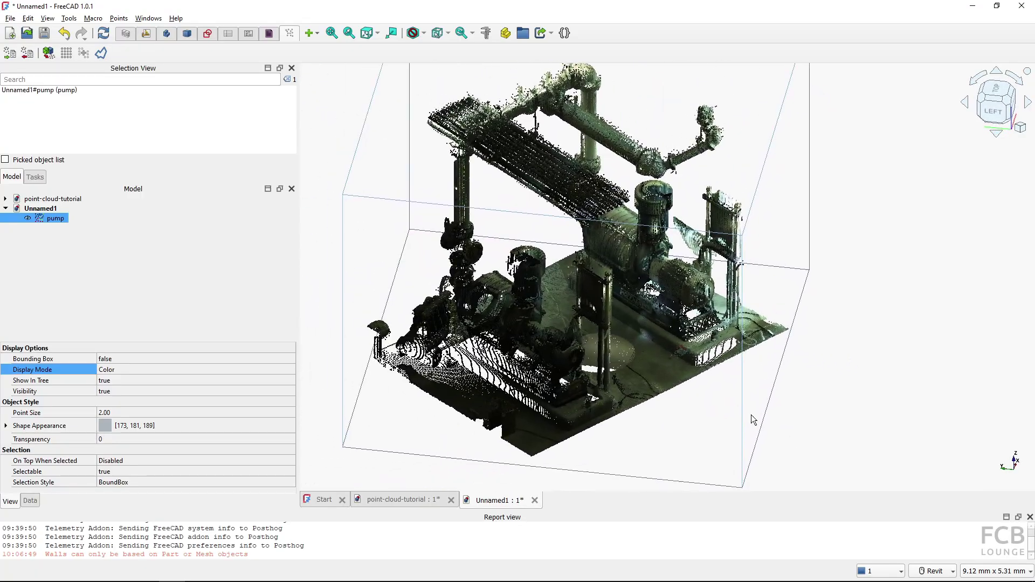